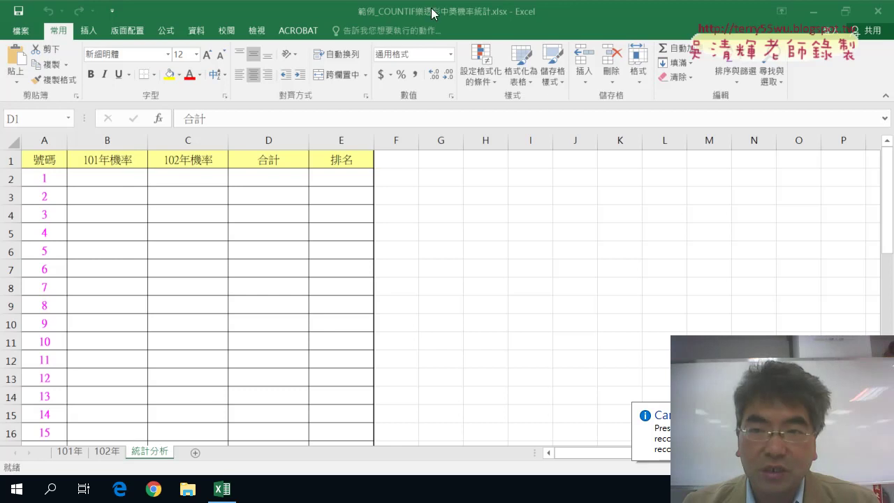
Locate the COUNTIF lottery workbook in the 04數學函數 folder, then return to Excel.
click(188, 489)
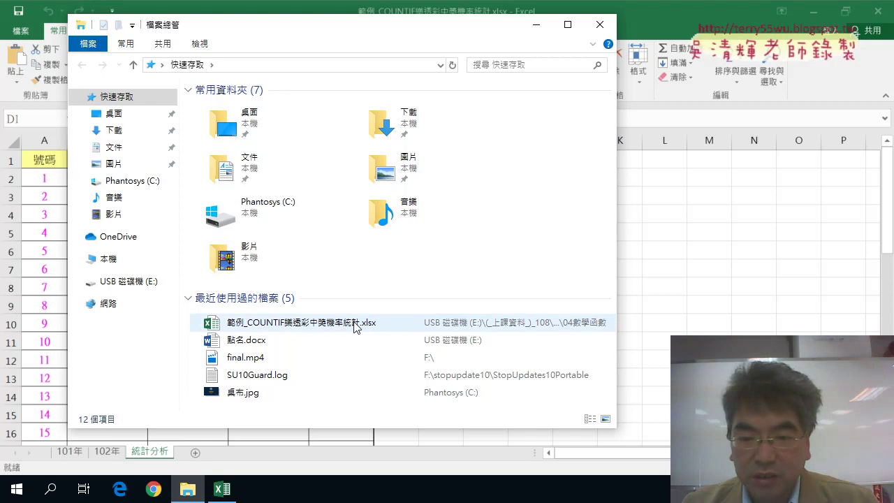
click(305, 322)
right_click(487, 331)
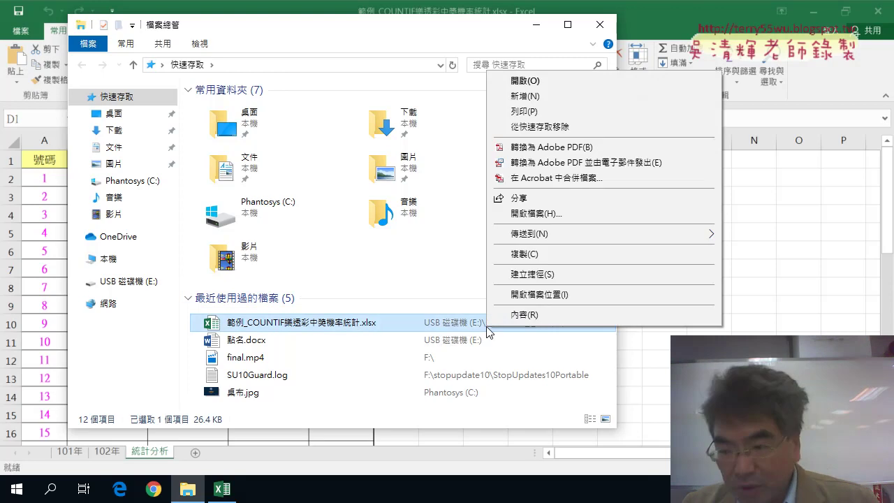
click(521, 296)
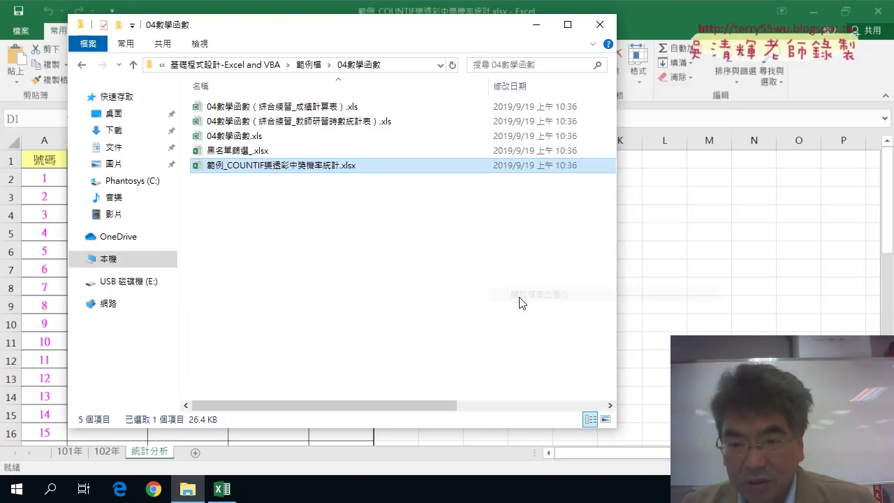
click(307, 64)
double_click(258, 150)
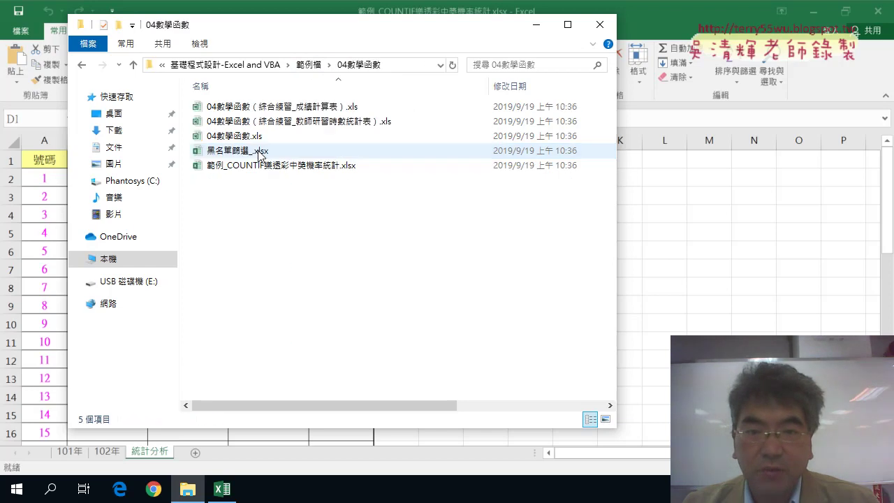
click(247, 165)
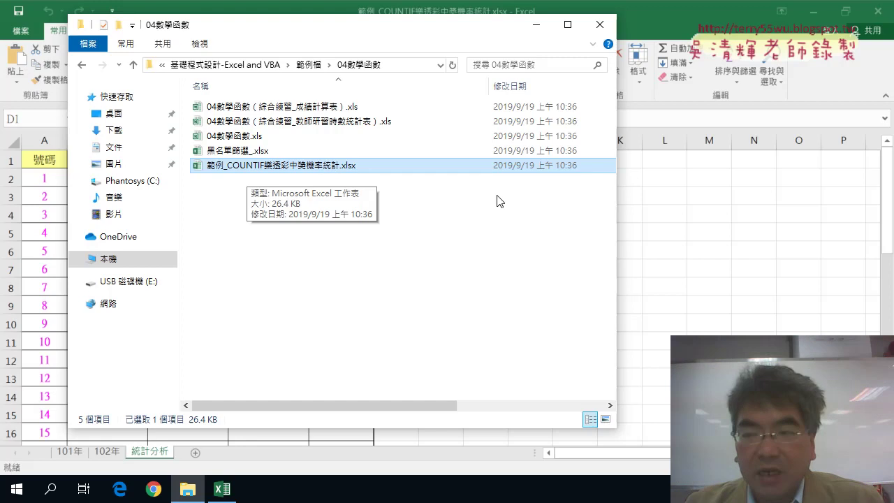
key(alt+Tab)
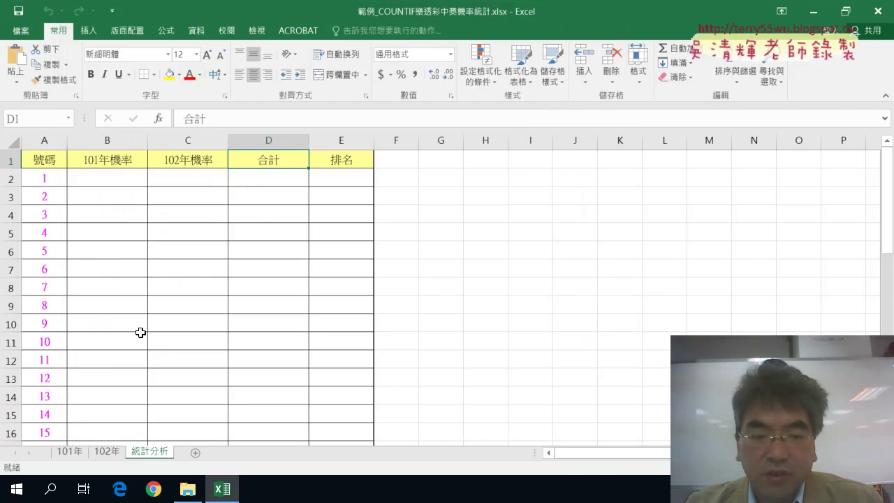
Check cells A2 and B2 and the last row 43, then switch to the 101年 sheet.
click(108, 178)
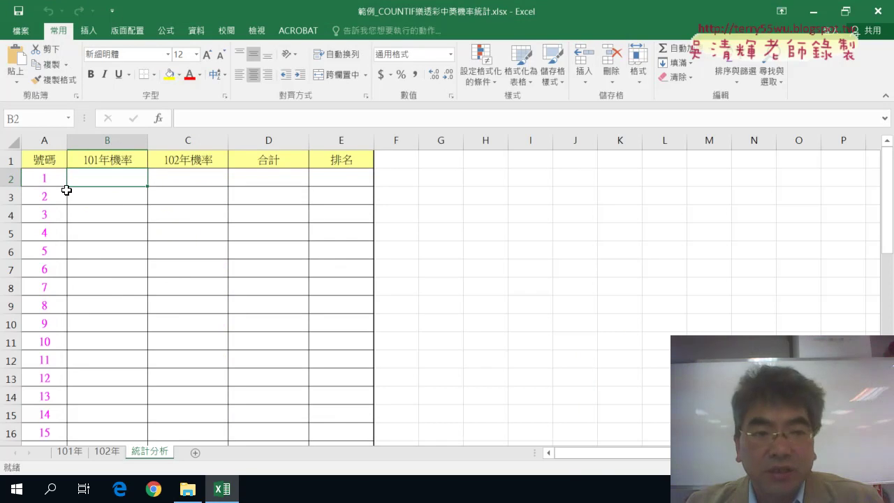
click(40, 180)
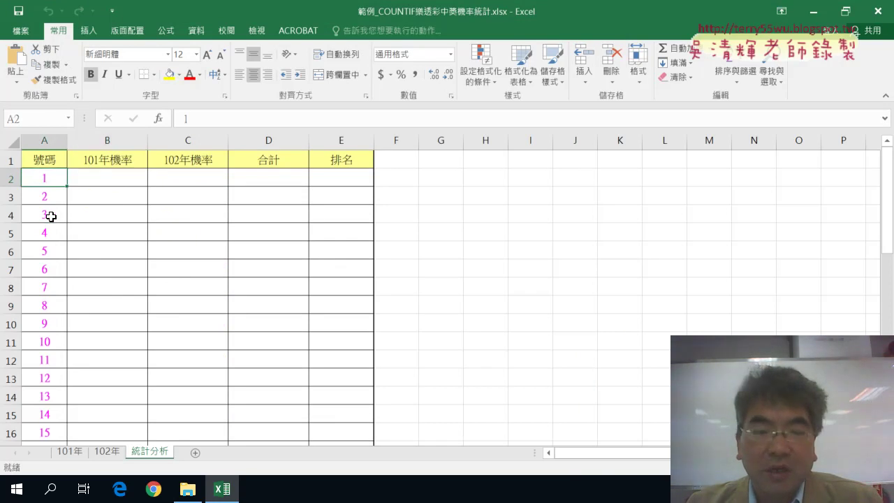
scroll(51, 216, down, 5)
scroll(51, 217, down, 7)
scroll(51, 217, up, 1)
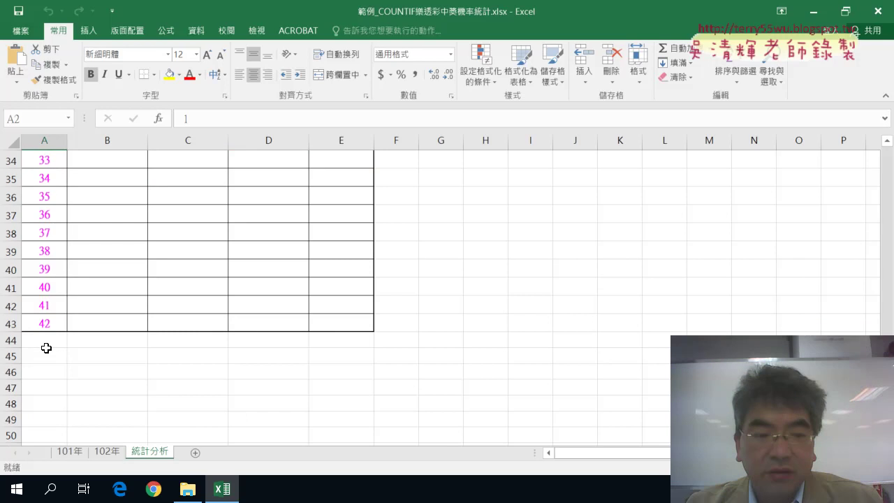
click(44, 321)
scroll(168, 313, up, 11)
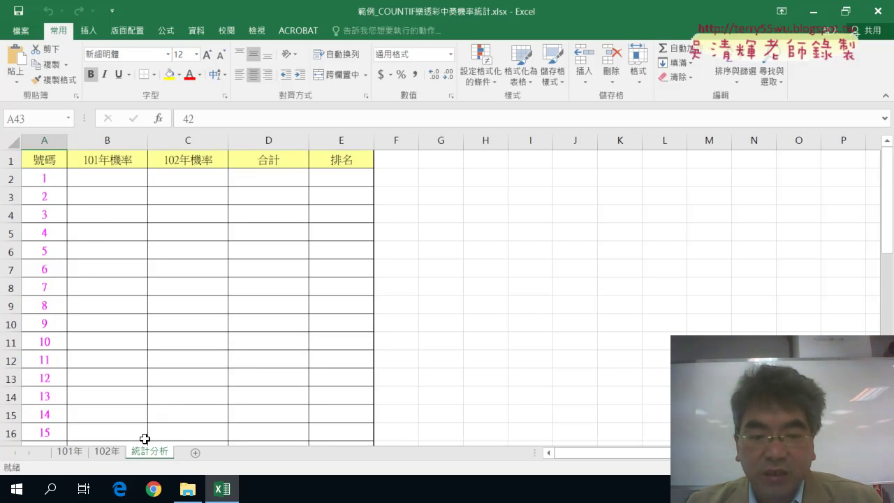
click(70, 452)
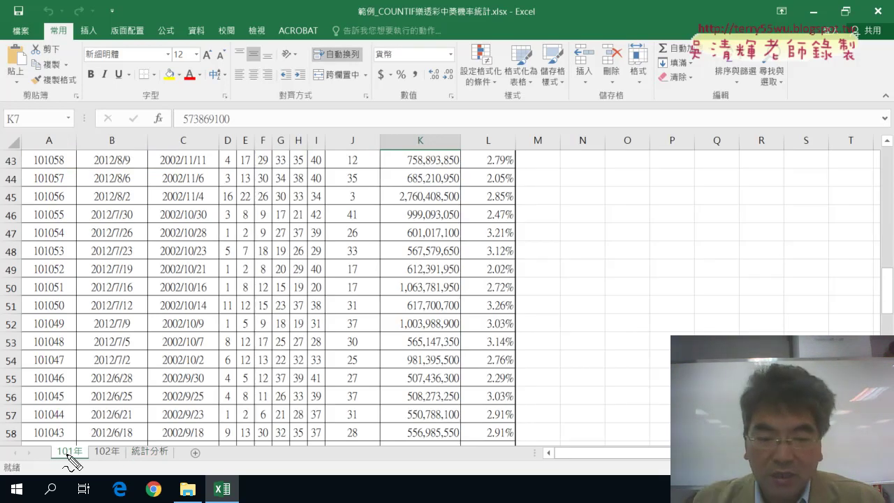
Scroll the 101年 sheet back to the top of the draw records.
drag(72, 460, 89, 443)
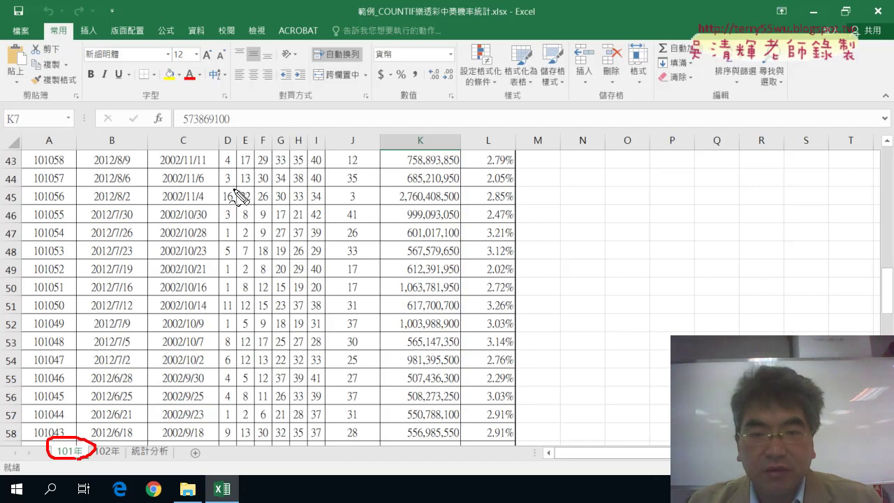
mouse_move(213, 144)
mouse_down()
mouse_move(214, 185)
mouse_move(385, 172)
mouse_up()
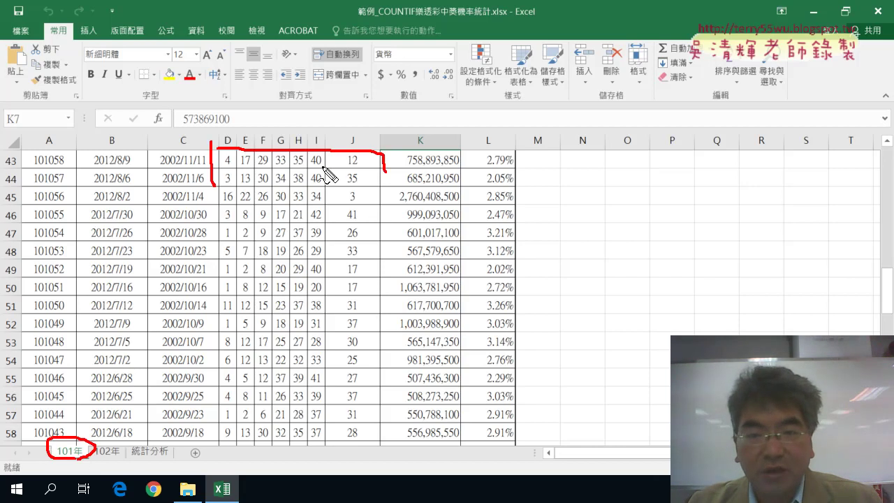
drag(226, 166, 382, 166)
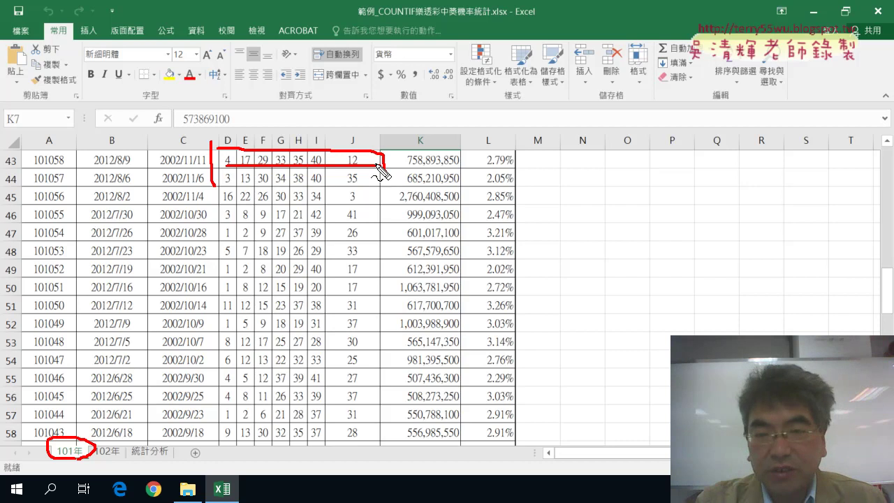
key(Escape)
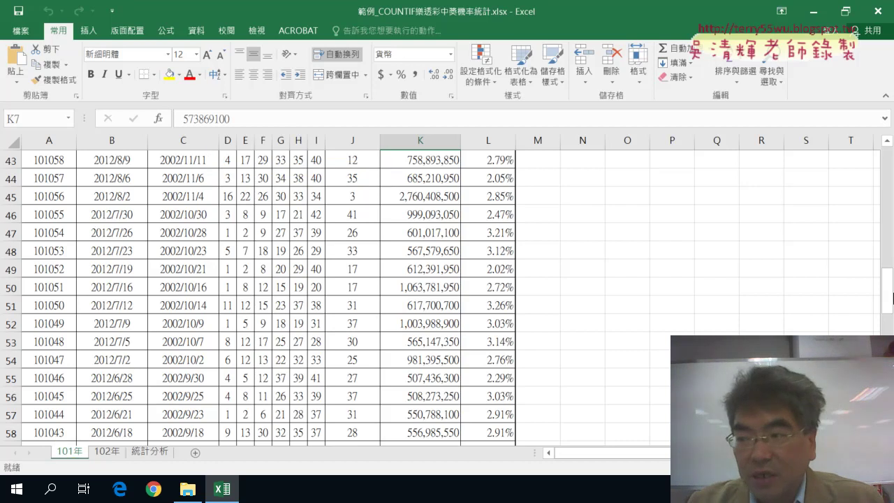
drag(892, 297, 887, 168)
Select the six drawn numbers and special number for the draws in rows 2 to 5.
click(230, 178)
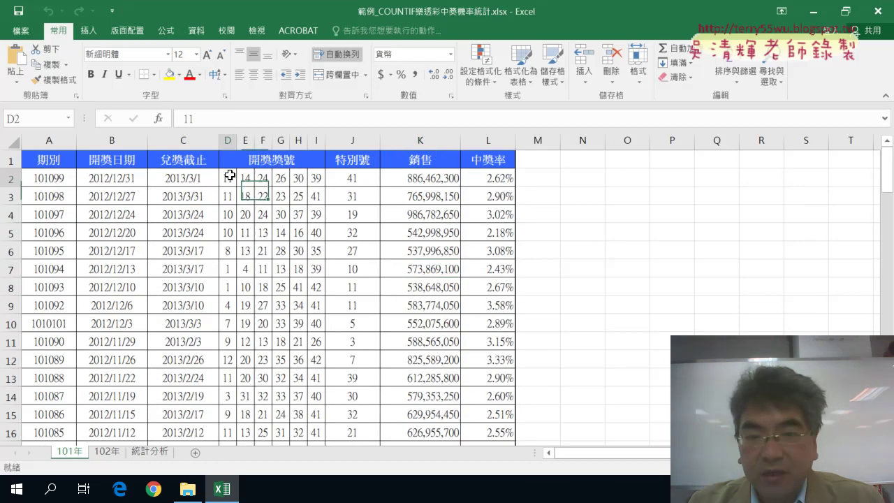
drag(230, 178, 315, 178)
click(353, 180)
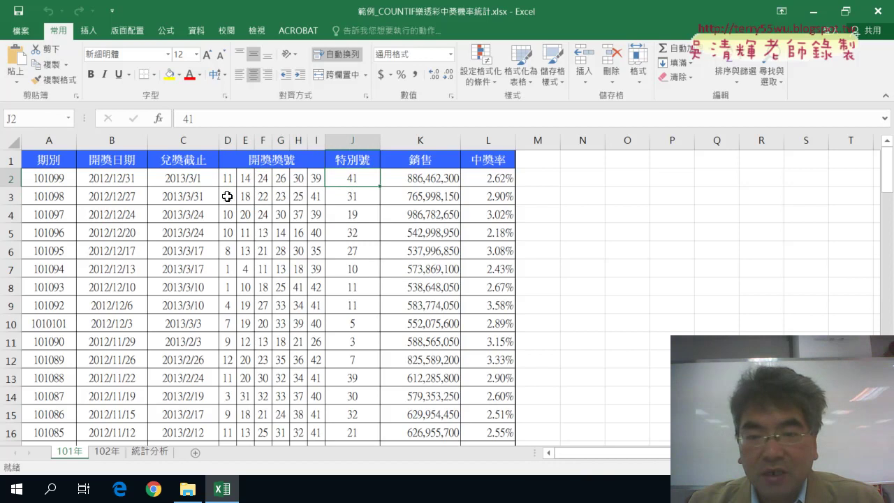
drag(227, 196, 316, 196)
click(350, 196)
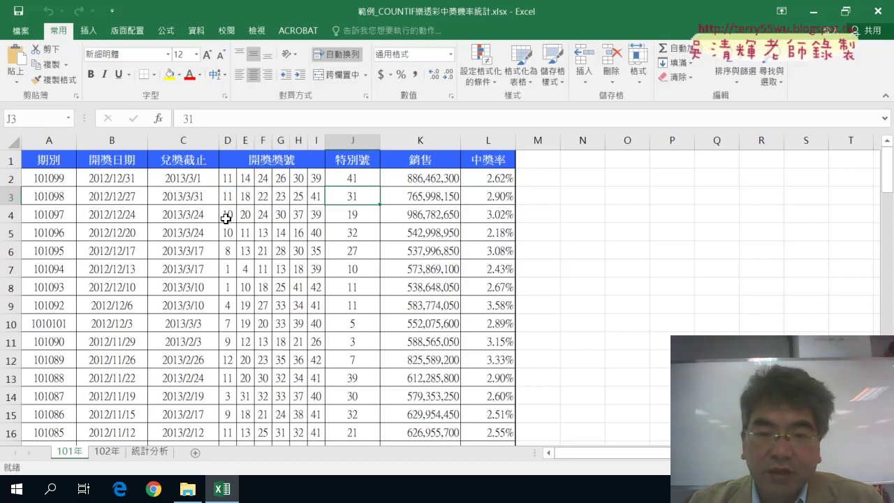
drag(226, 214, 316, 215)
click(353, 217)
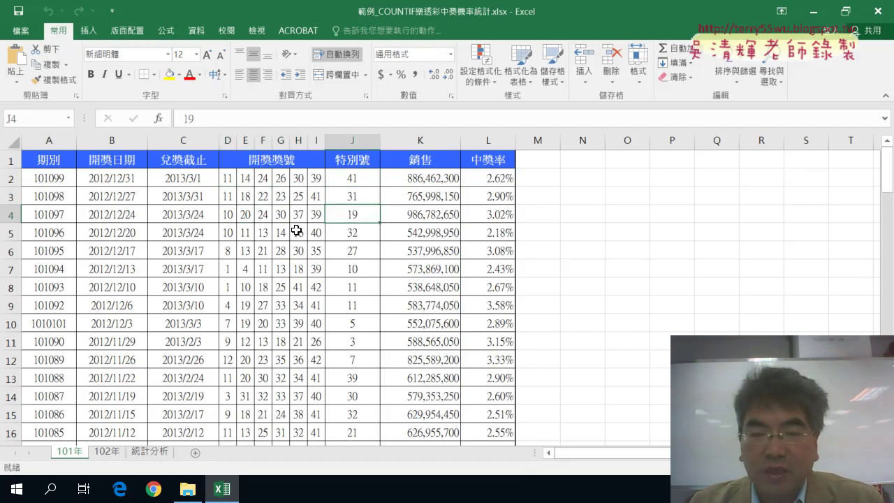
drag(228, 232, 316, 232)
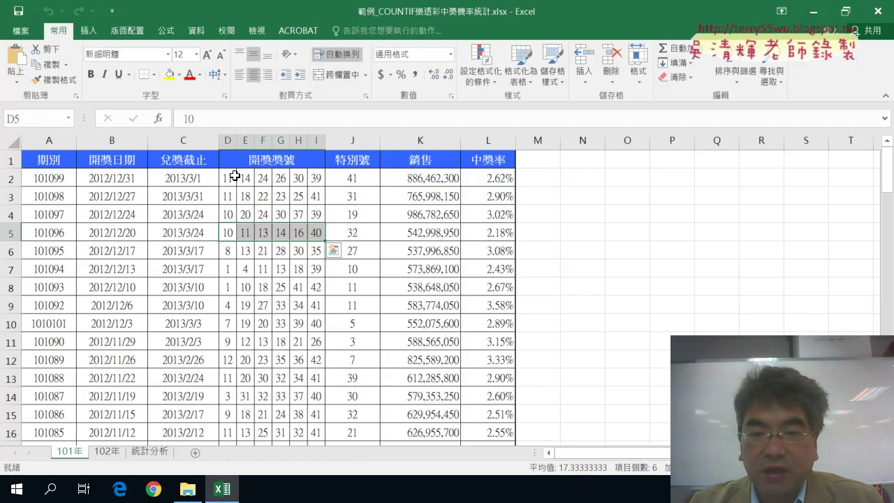
Select the first draw's seven numbers D2:J2, then go back to 統計分析 cell B2.
drag(235, 178, 316, 178)
click(350, 178)
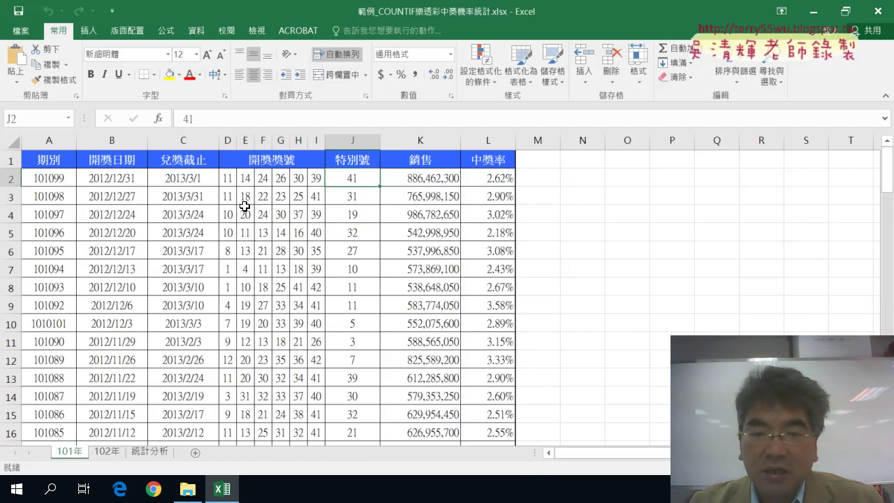
click(226, 177)
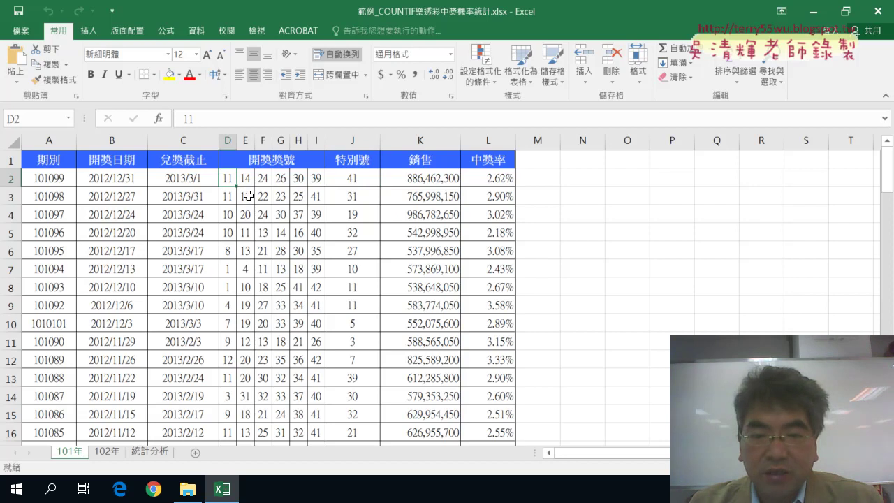
mouse_move(226, 177)
mouse_down()
mouse_move(331, 375)
mouse_move(351, 177)
mouse_up()
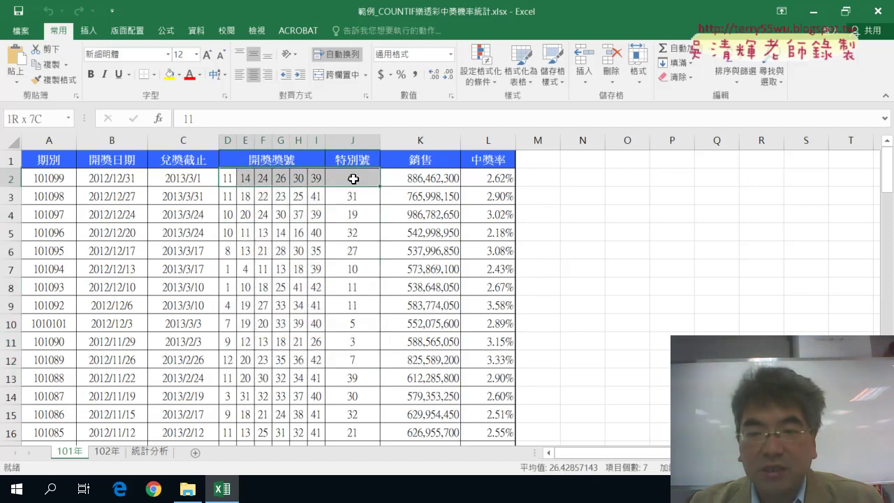
click(150, 458)
click(116, 177)
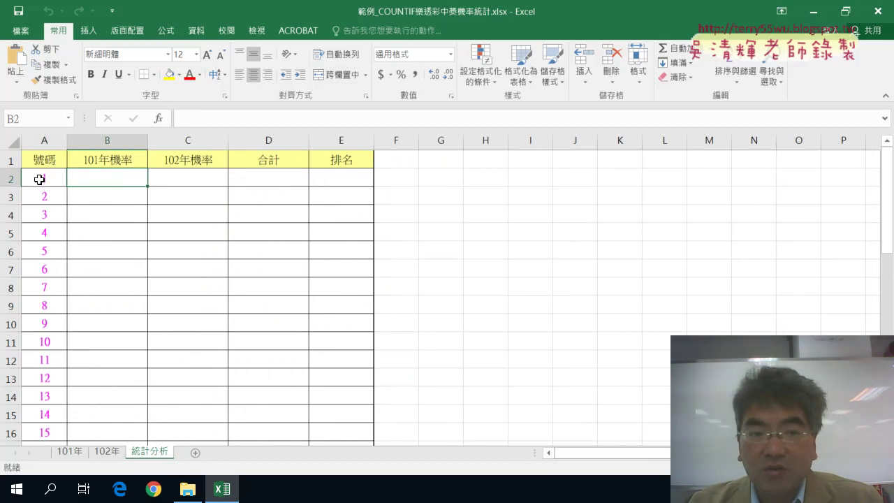
Browse the 101年 draw numbers from row 7 down to row 20, then return to 統計分析.
click(39, 180)
click(73, 455)
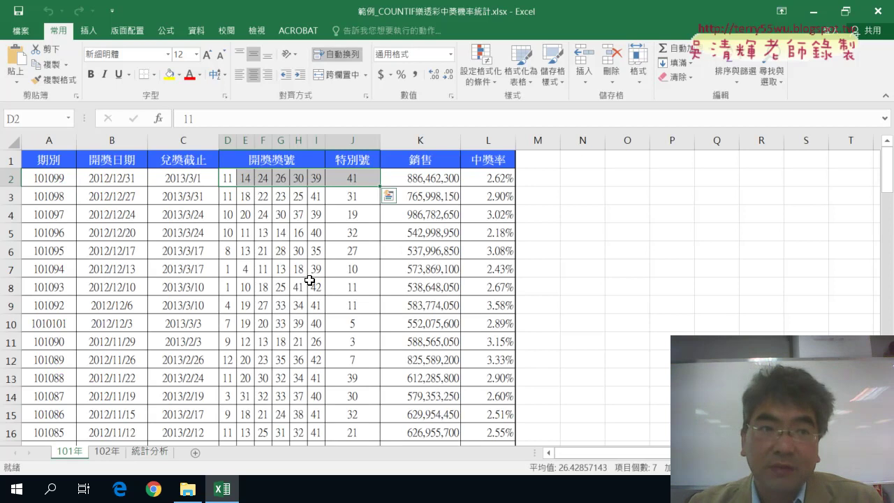
click(231, 271)
click(231, 288)
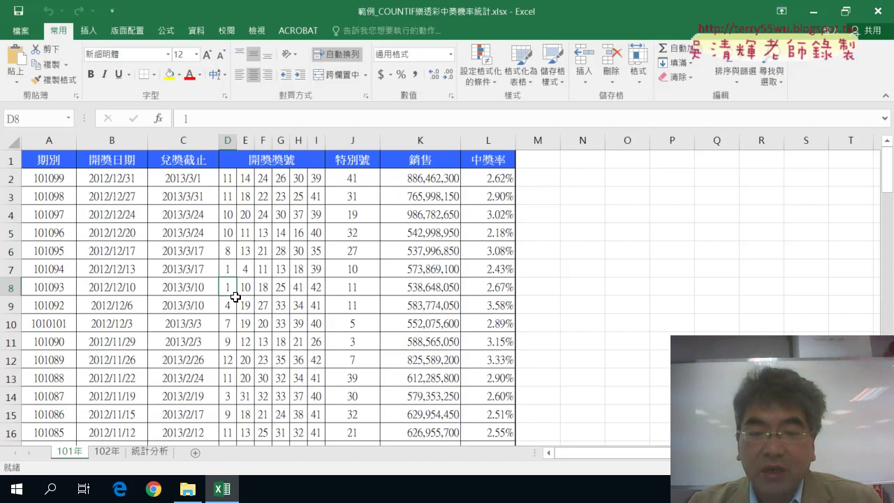
scroll(234, 291, down, 1)
scroll(252, 341, down, 1)
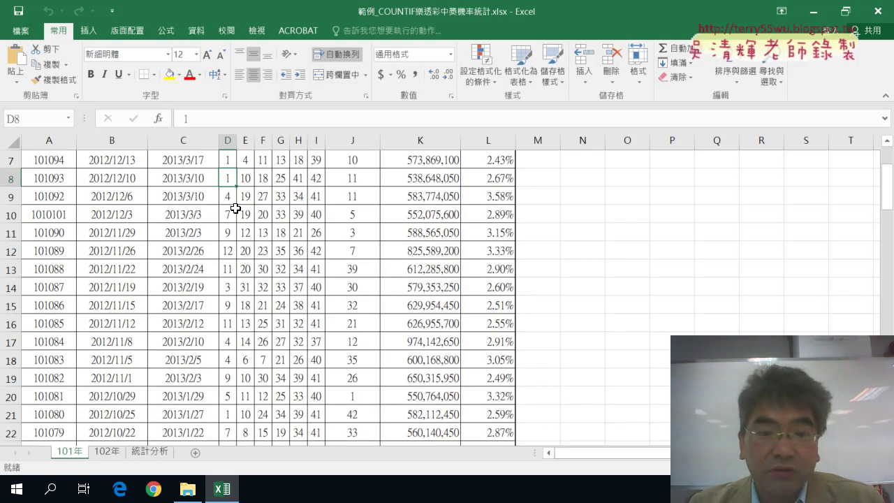
scroll(267, 268, down, 1)
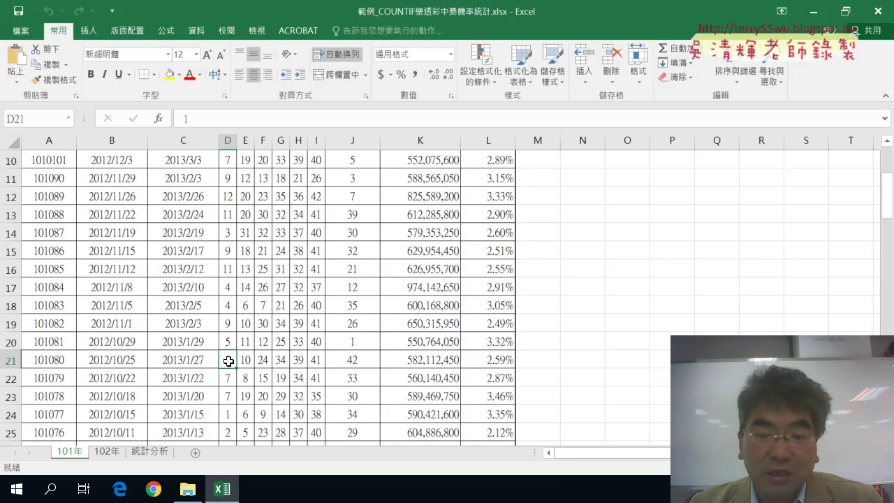
click(356, 341)
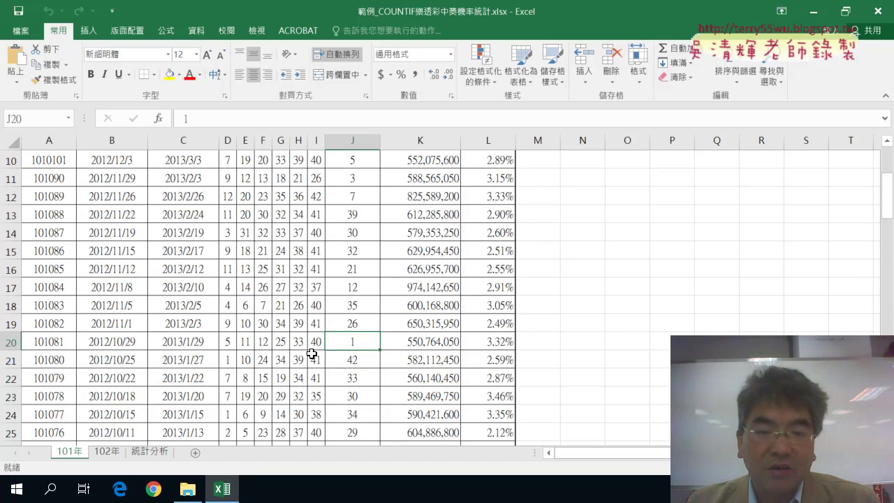
scroll(312, 353, up, 3)
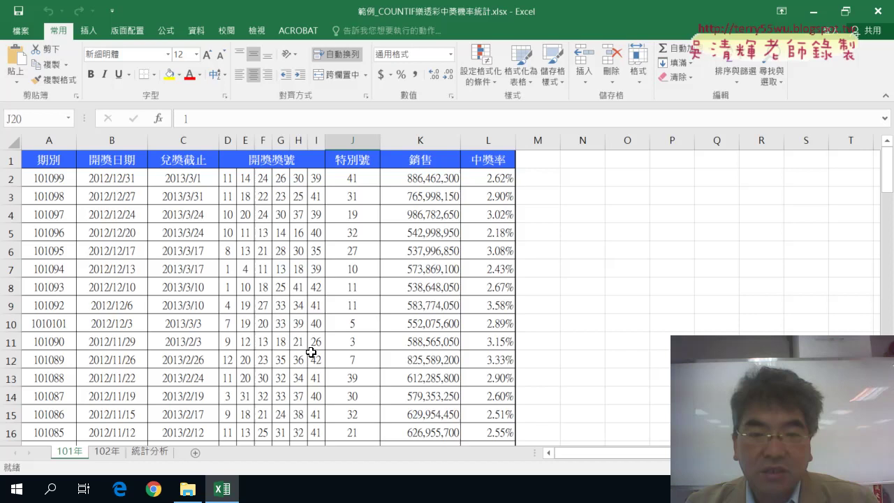
click(229, 266)
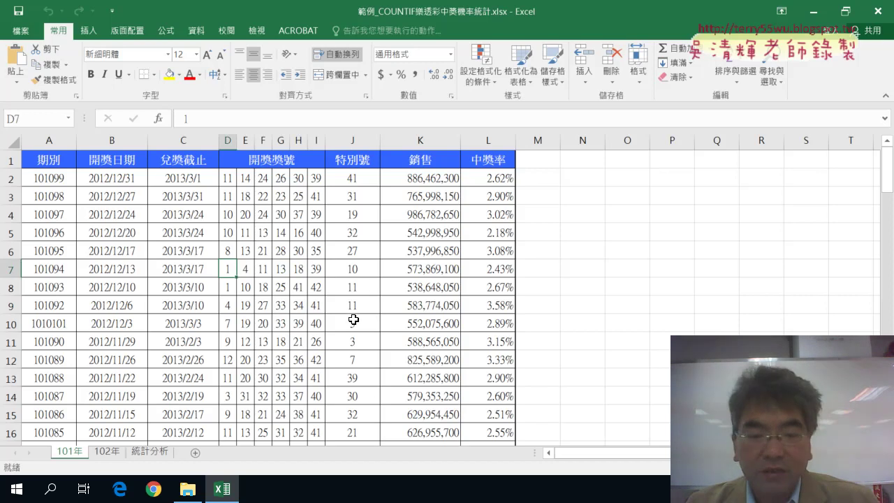
click(154, 453)
Select the first draw's numbers D2:J2 on 101年, confirming a count of 7.
click(125, 175)
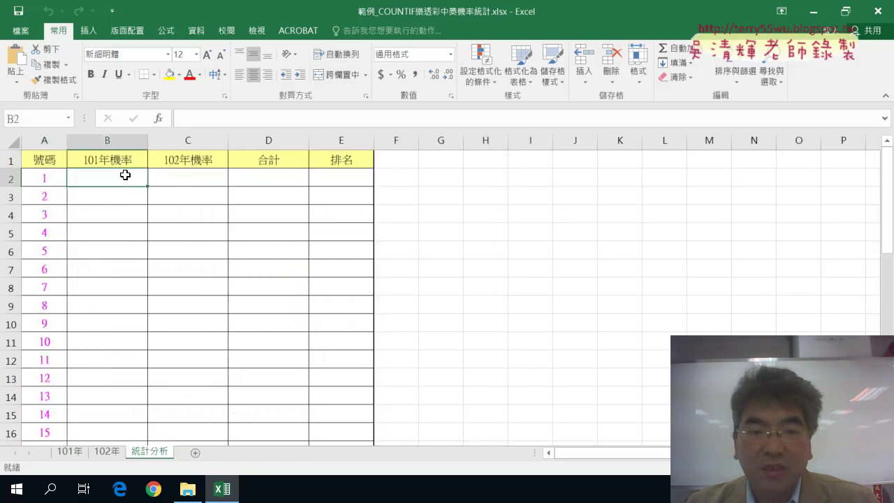
click(49, 179)
click(89, 180)
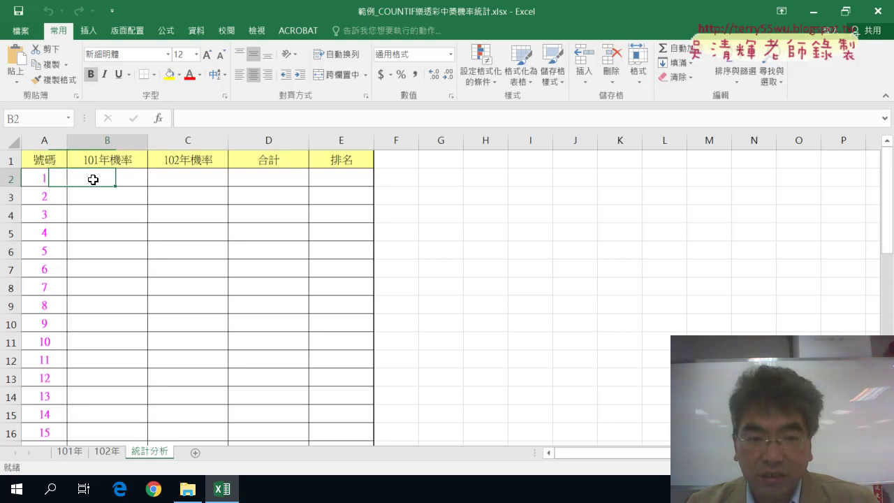
click(70, 451)
mouse_move(226, 177)
mouse_down()
mouse_move(343, 178)
mouse_move(318, 182)
mouse_up()
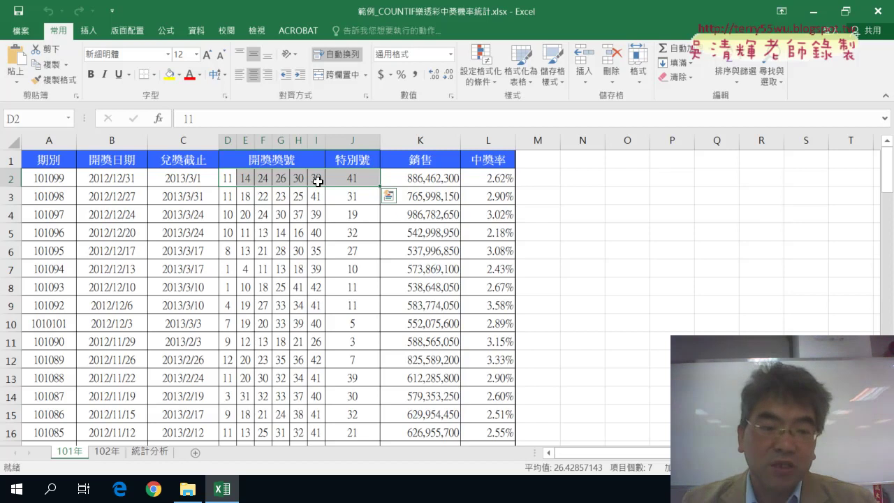
Review the probability, 合計 and 排名 cells for number 1 on the 統計分析 sheet.
key(Escape)
click(102, 452)
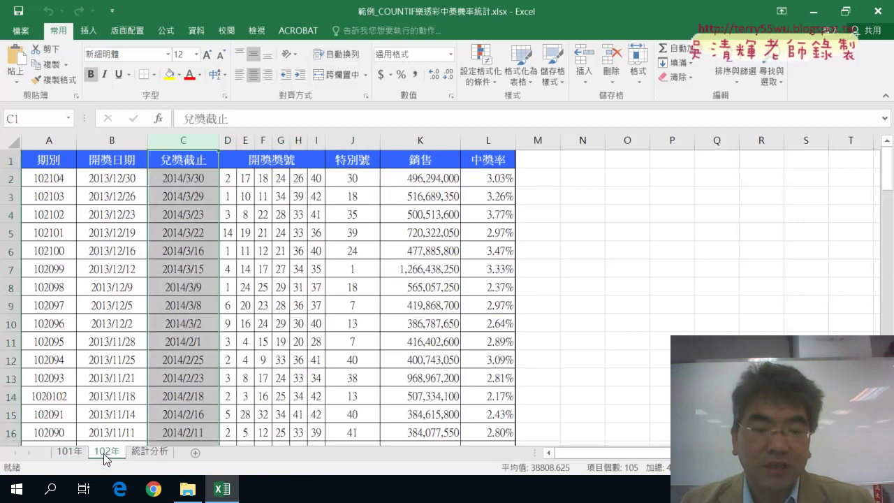
click(142, 452)
click(272, 175)
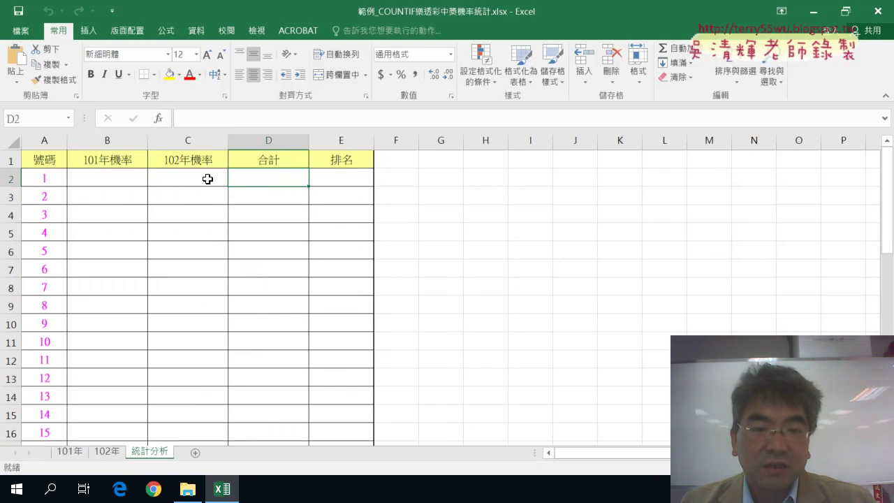
drag(143, 178, 180, 176)
click(250, 179)
click(338, 180)
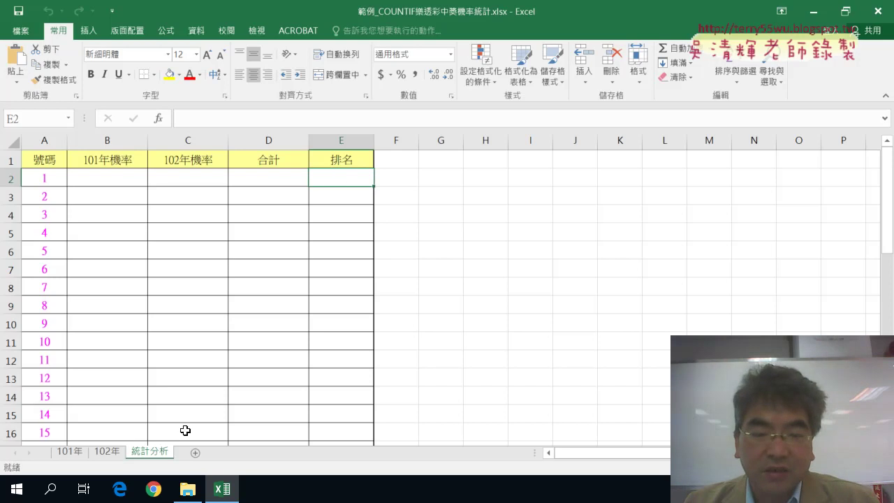
Open 04數學函數.xls from the 04數學函數 folder window.
click(187, 489)
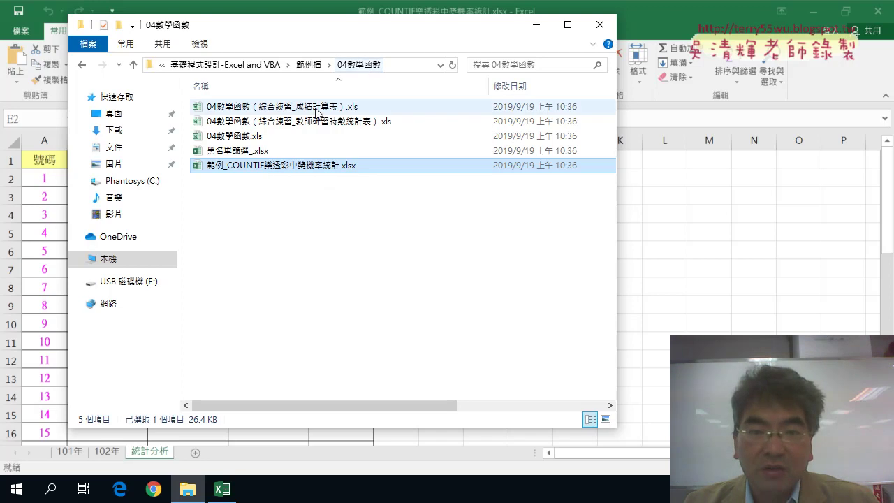
click(254, 137)
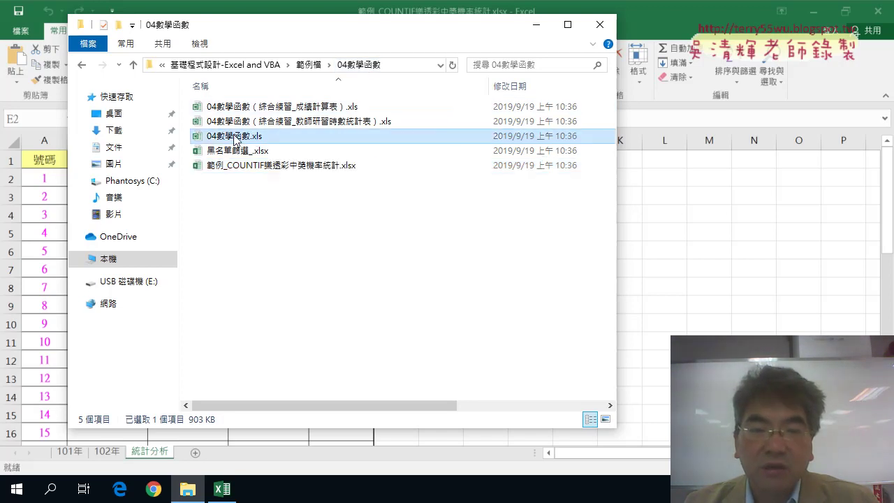
double_click(235, 137)
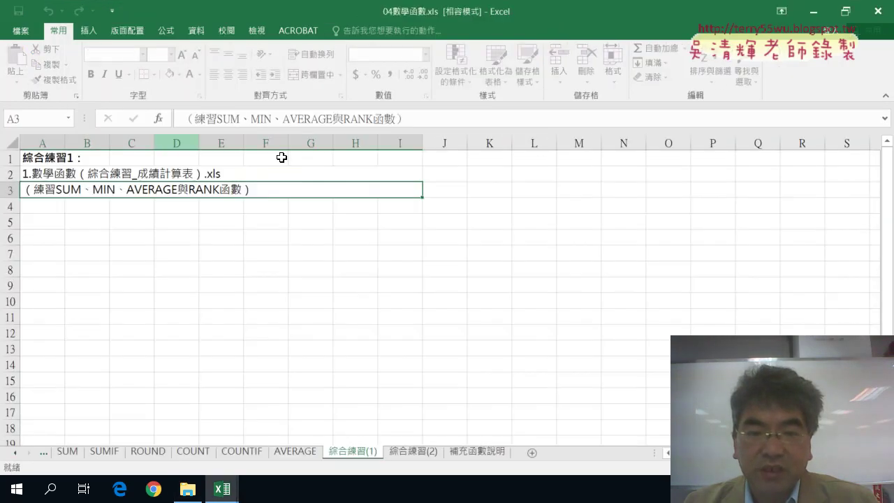
click(244, 451)
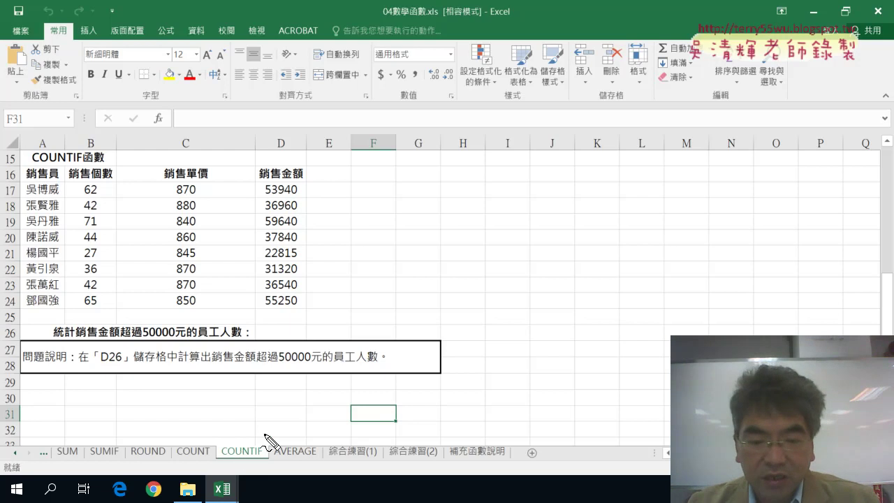
drag(170, 459, 200, 455)
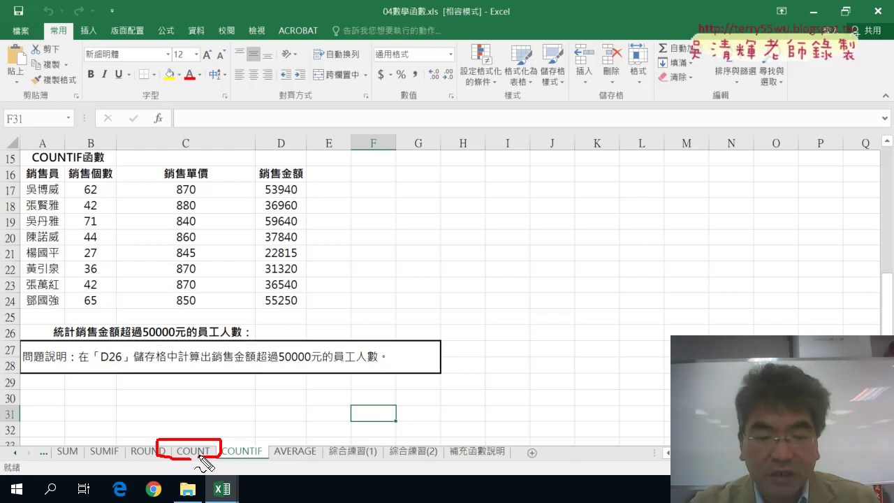
key(Escape)
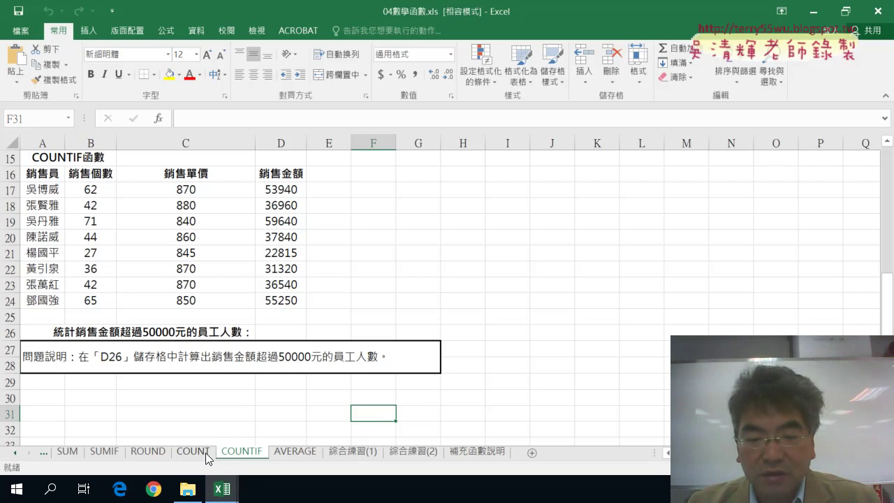
click(206, 452)
mouse_move(49, 175)
mouse_down()
mouse_move(67, 191)
mouse_move(481, 252)
mouse_up()
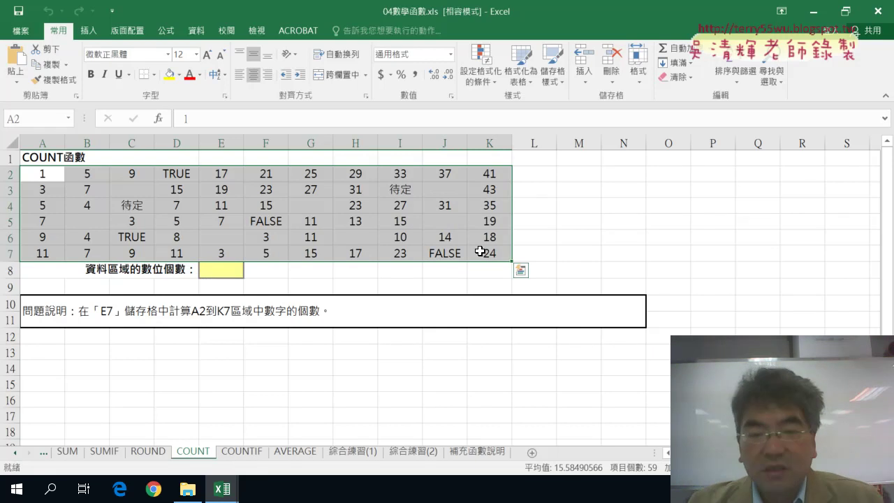
drag(44, 173, 485, 254)
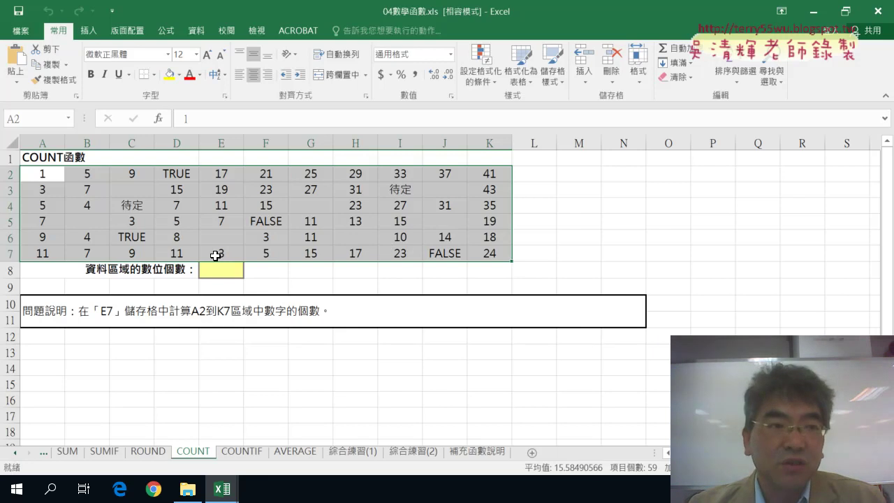
drag(43, 174, 477, 253)
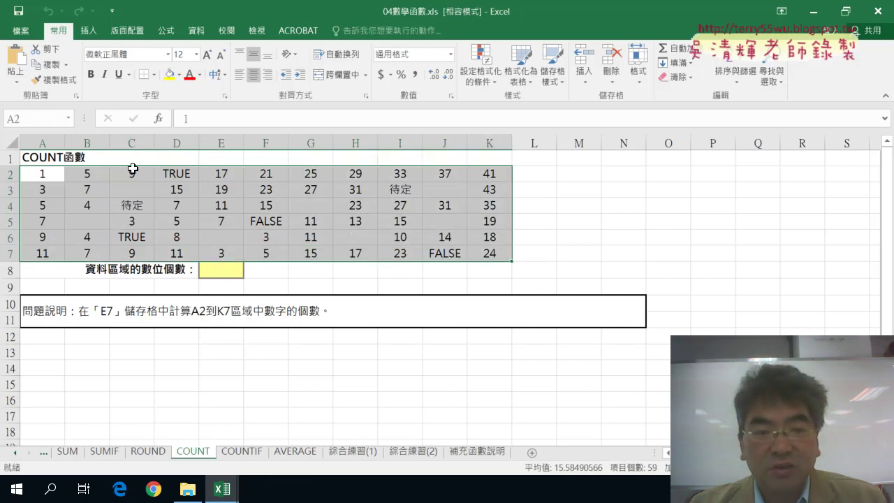
click(136, 190)
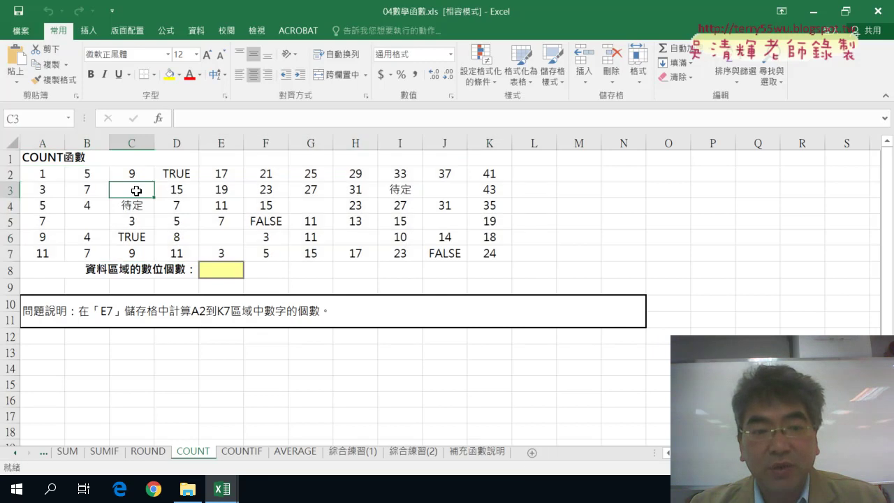
click(134, 174)
click(183, 176)
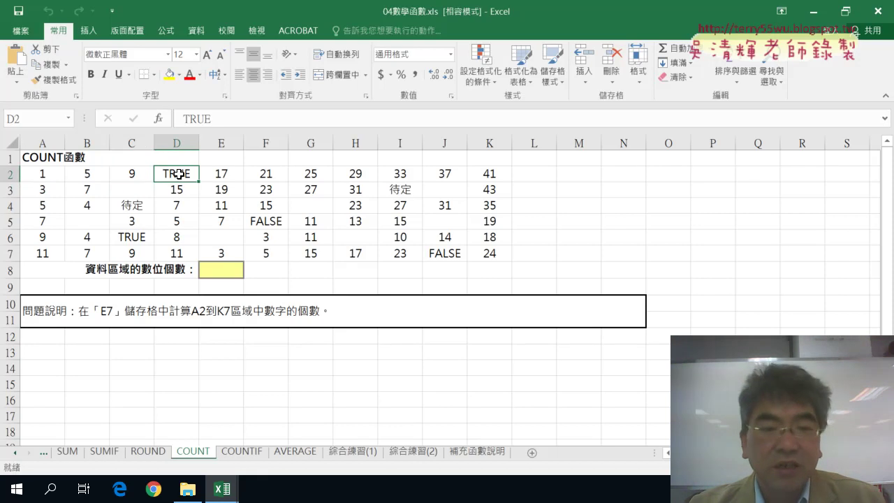
click(128, 208)
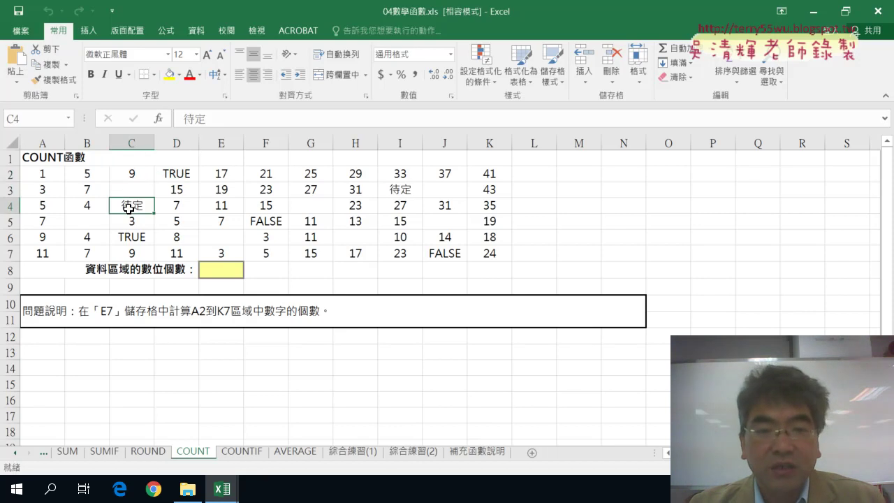
click(183, 174)
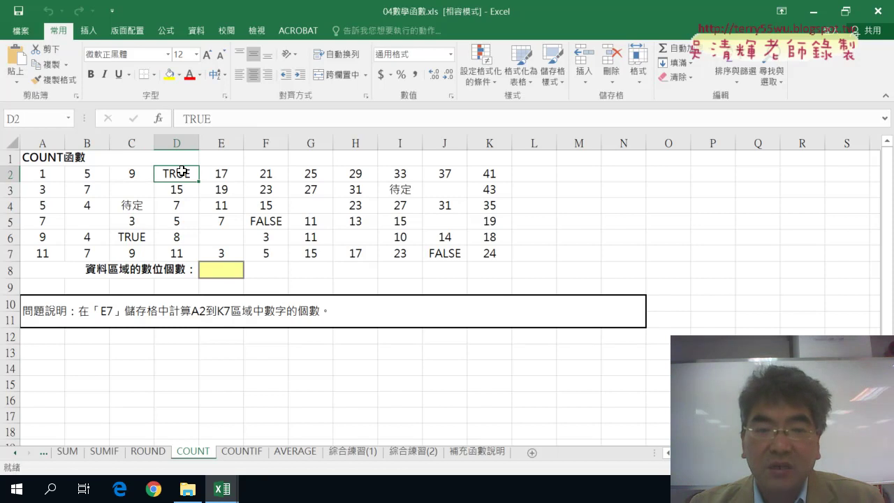
click(132, 190)
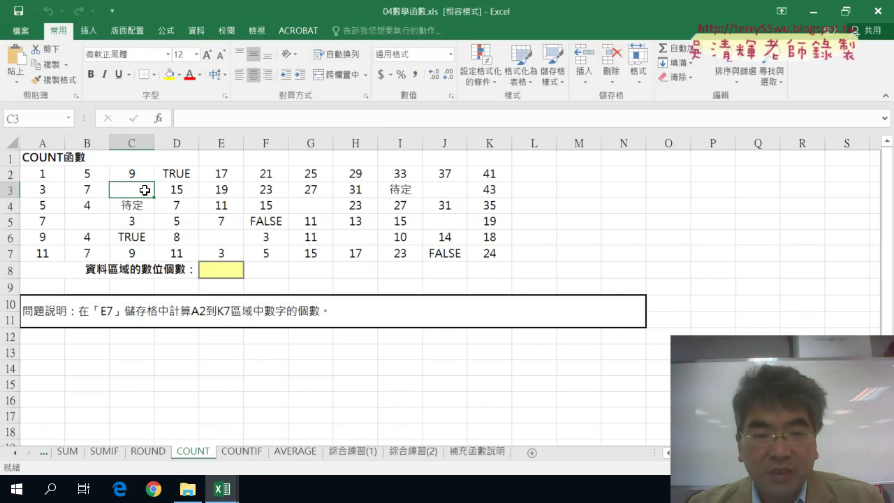
click(80, 219)
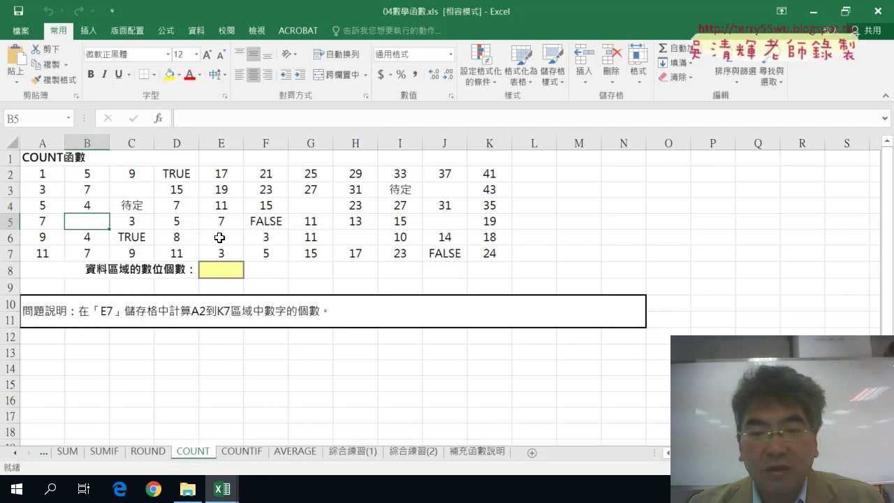
click(219, 238)
click(312, 206)
click(358, 239)
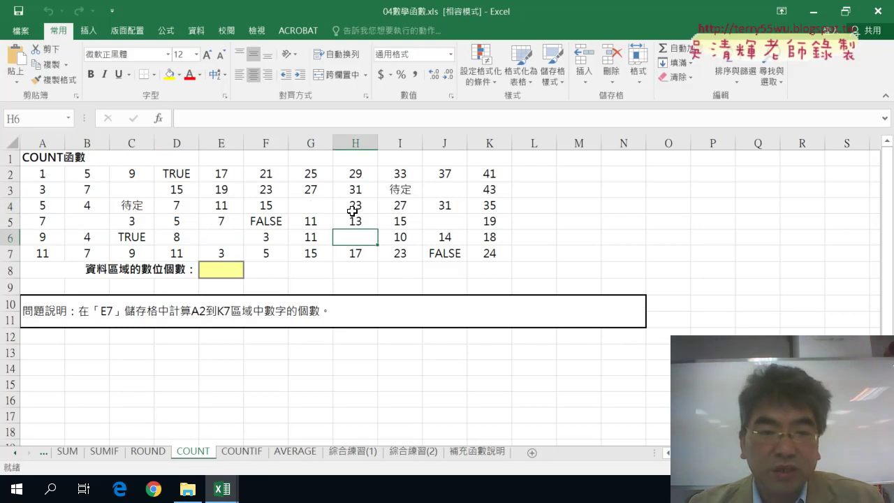
click(134, 193)
click(102, 216)
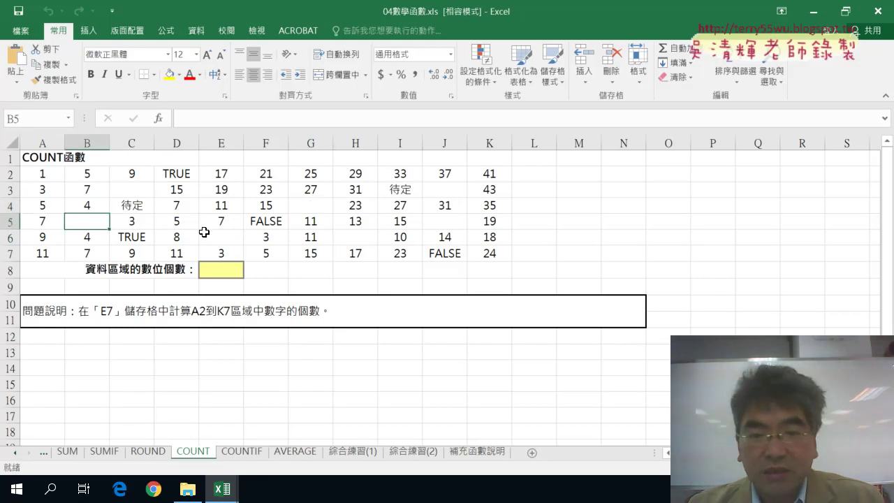
click(228, 237)
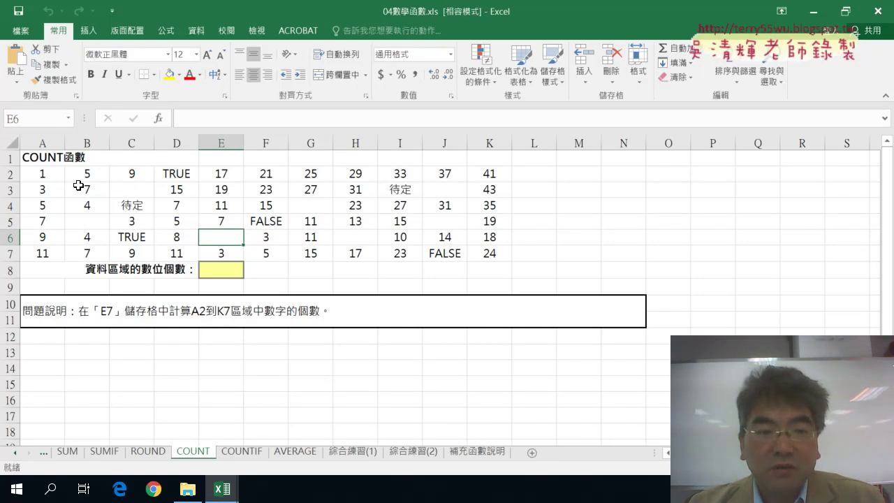
drag(49, 174, 485, 254)
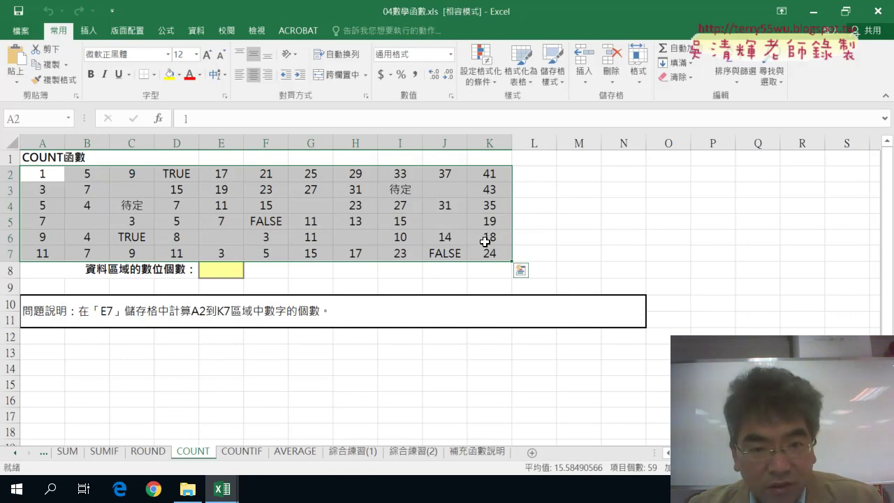
click(389, 171)
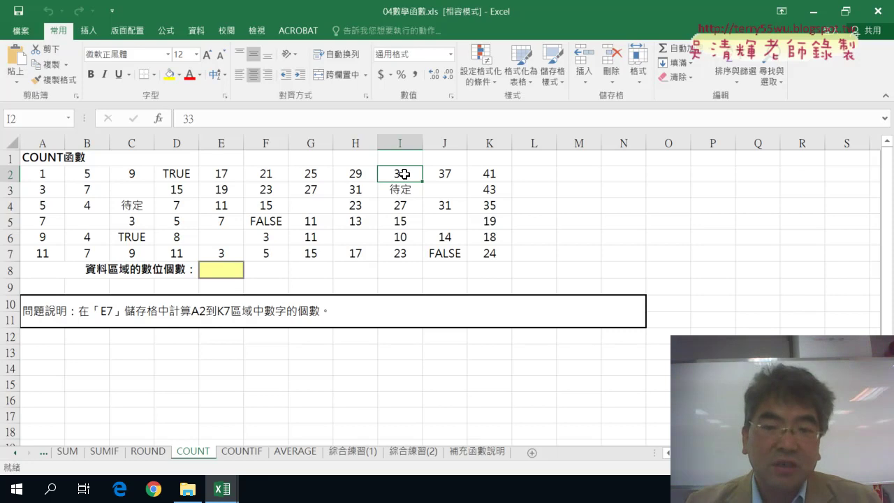
click(233, 269)
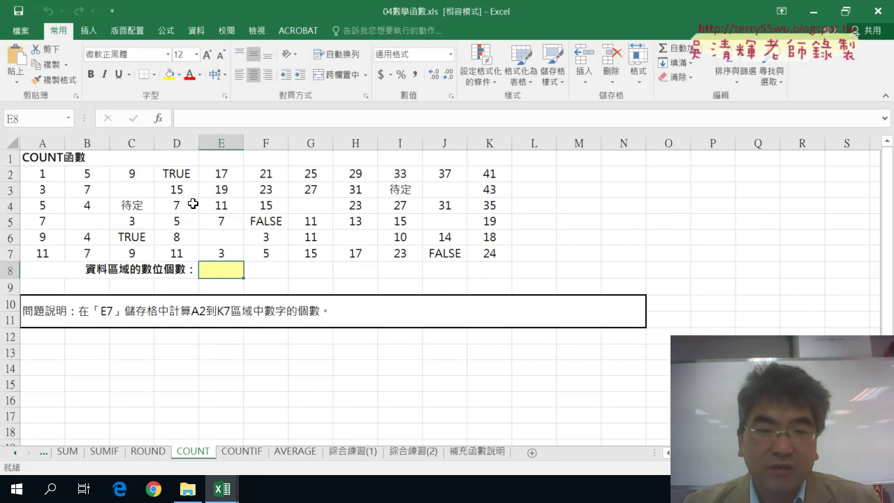
Bring up Insert Function for E8 and filter it to the 統計 (statistical) category.
click(160, 118)
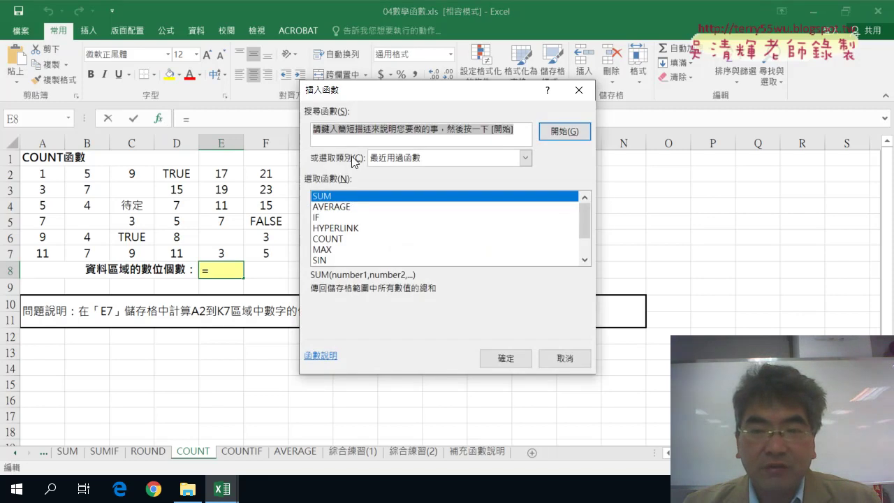
click(408, 159)
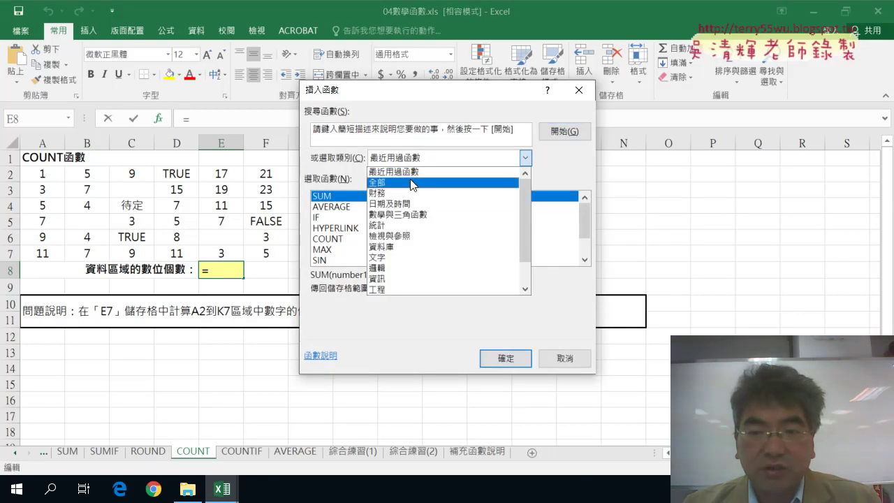
click(404, 224)
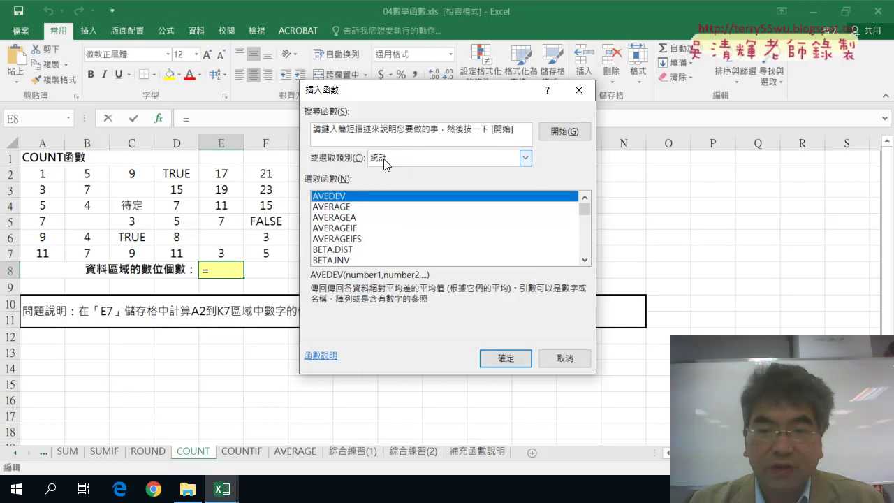
drag(390, 169, 385, 168)
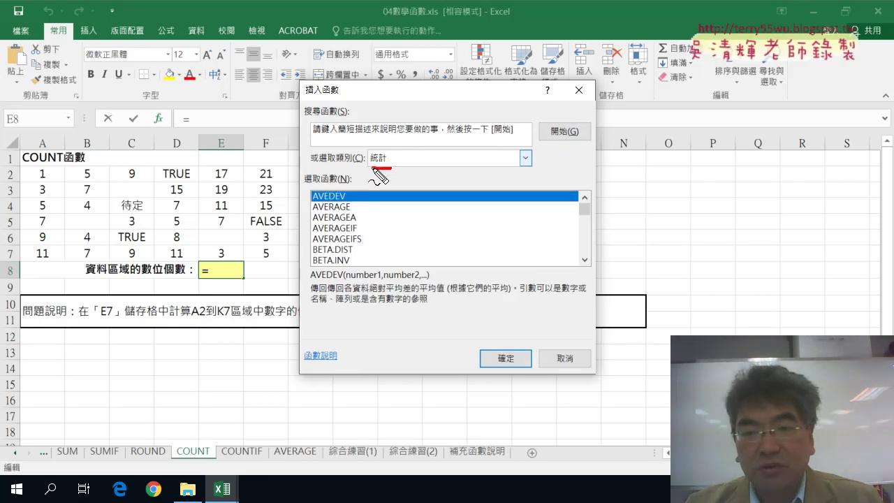
mouse_move(317, 190)
mouse_down()
mouse_move(364, 168)
mouse_move(357, 175)
mouse_up()
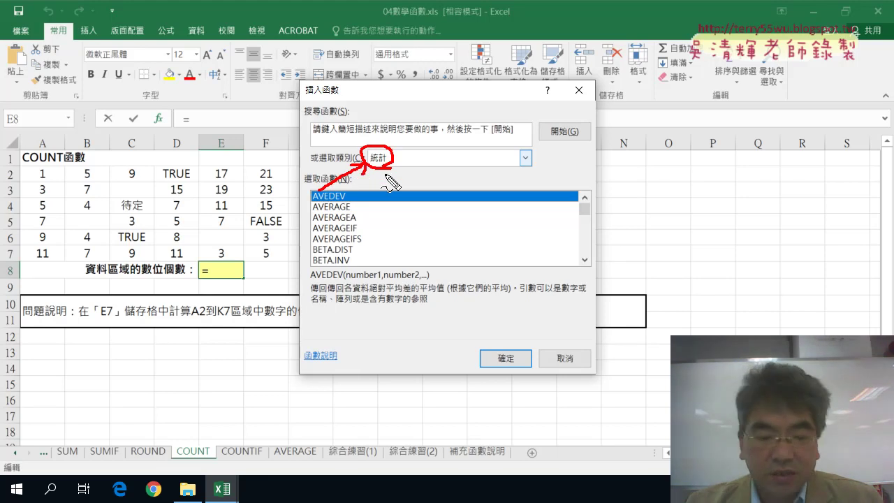
key(Escape)
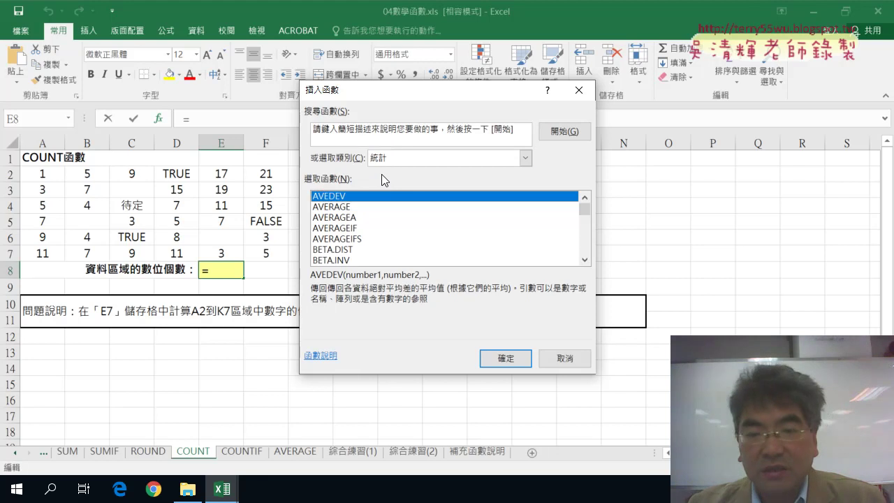
Select COUNT in the statistical list, highlighting that it counts numeric values.
click(585, 260)
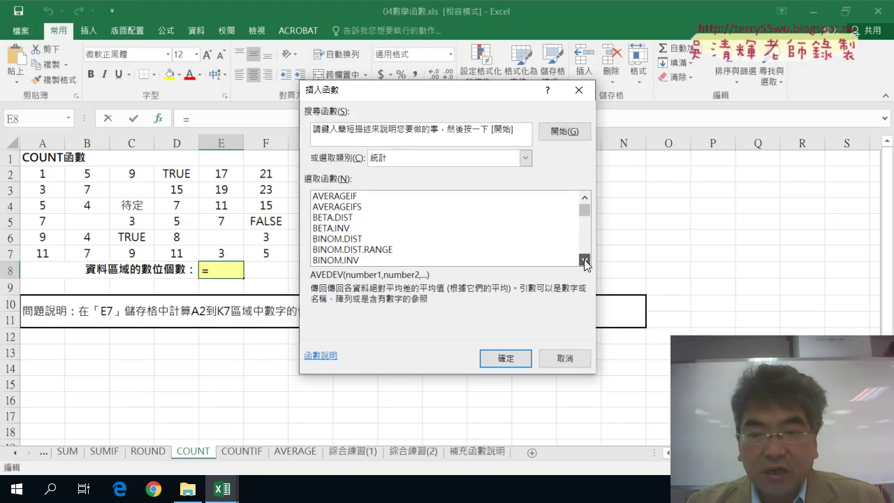
click(584, 260)
click(584, 260)
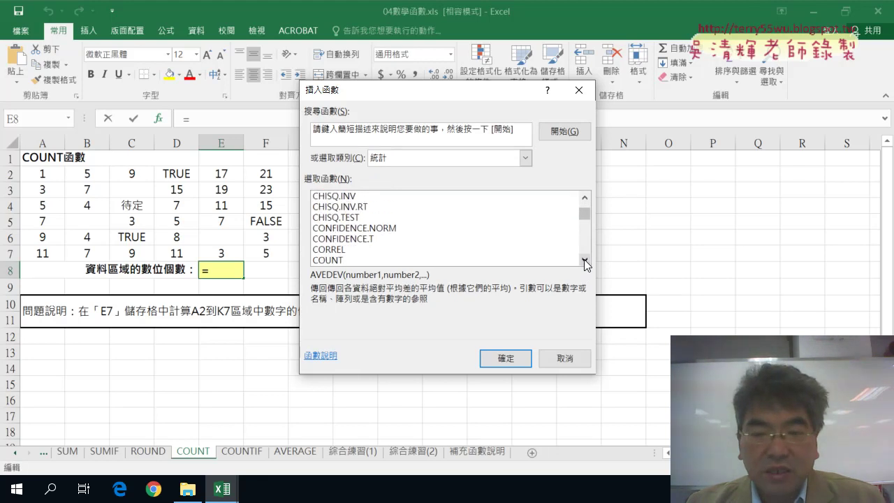
click(584, 260)
click(585, 259)
click(585, 260)
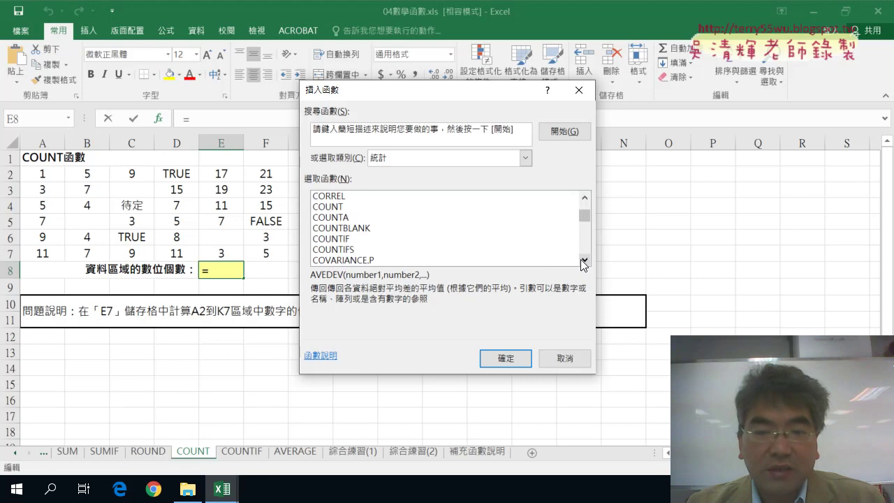
click(322, 209)
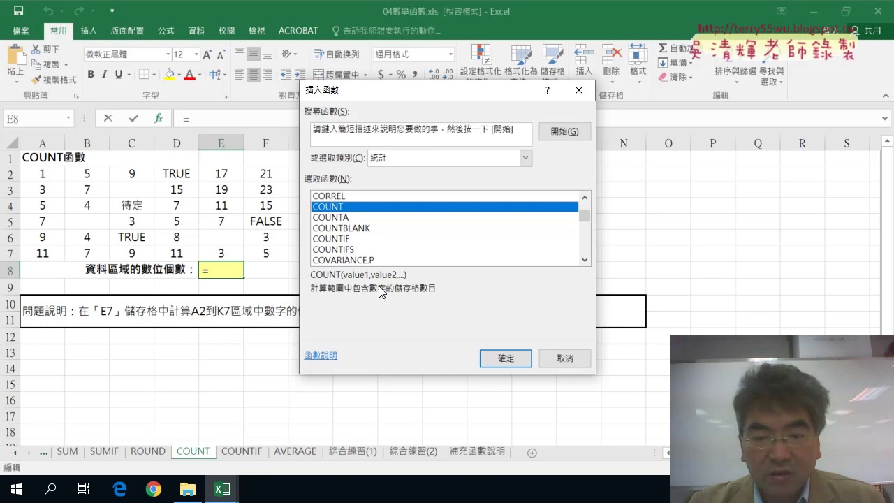
drag(369, 296, 428, 293)
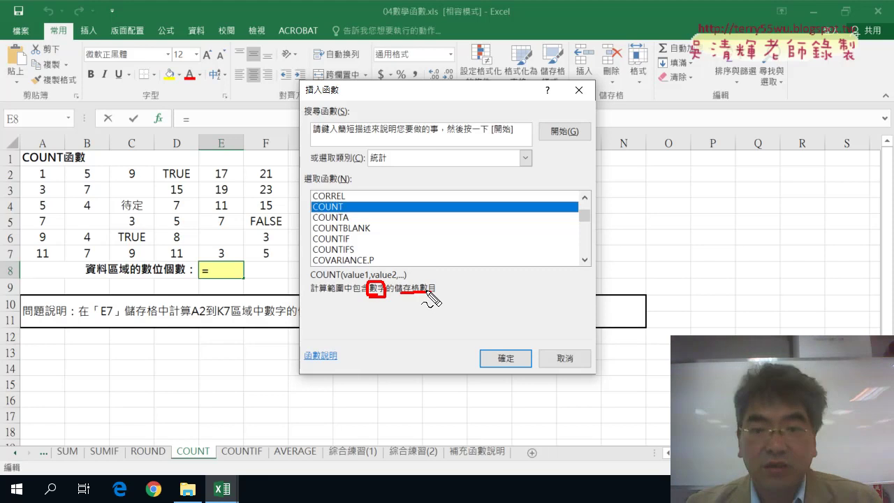
drag(342, 214, 312, 214)
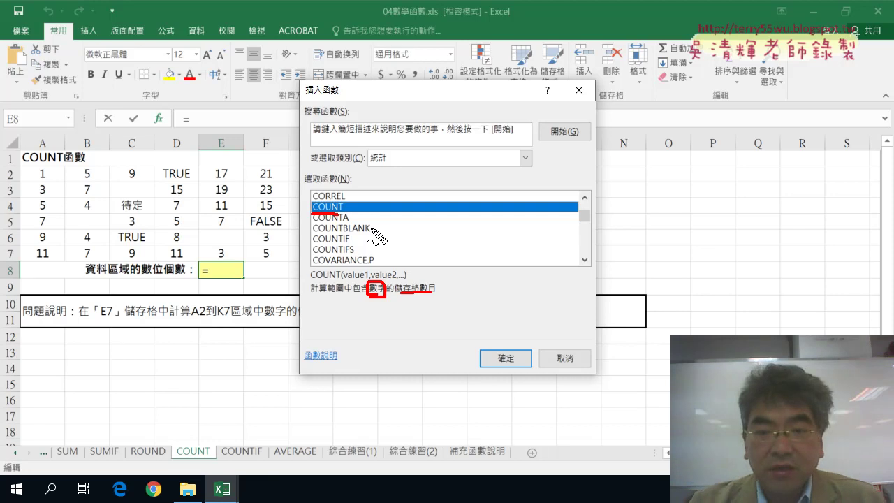
key(Escape)
Compare the COUNTA, COUNTBLANK and COUNTIF descriptions, then confirm COUNT.
click(358, 223)
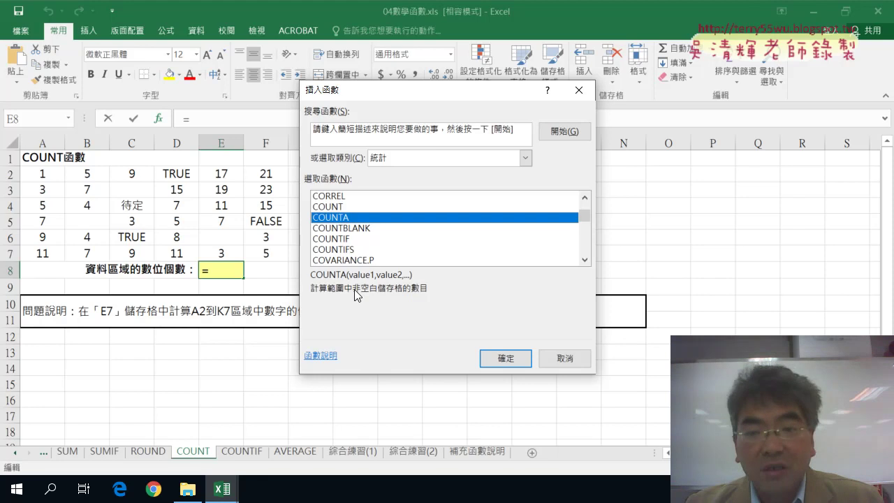
click(362, 229)
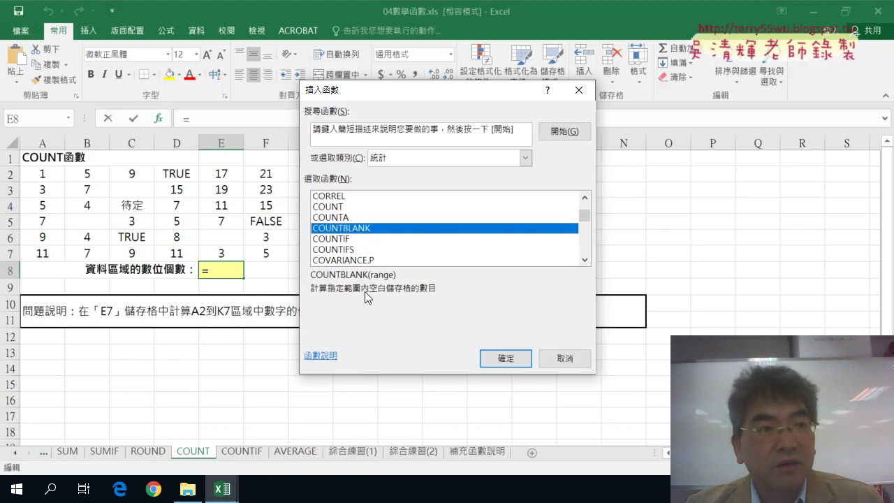
click(360, 240)
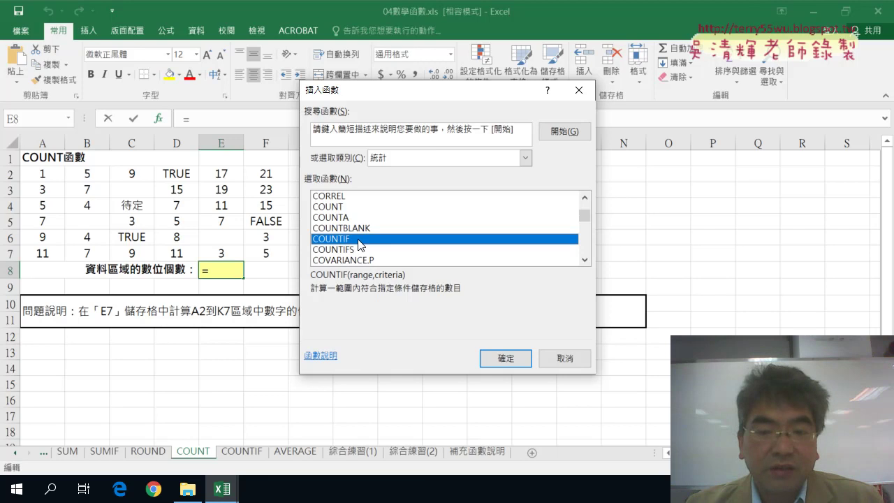
click(357, 208)
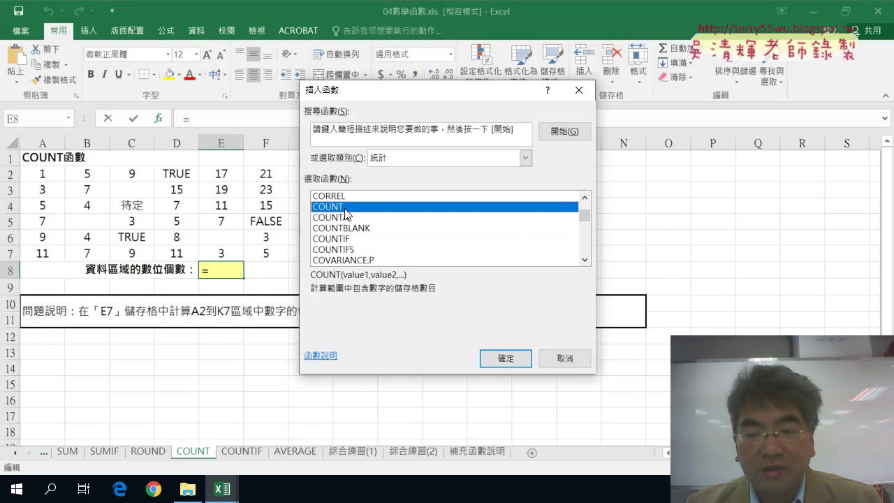
click(512, 360)
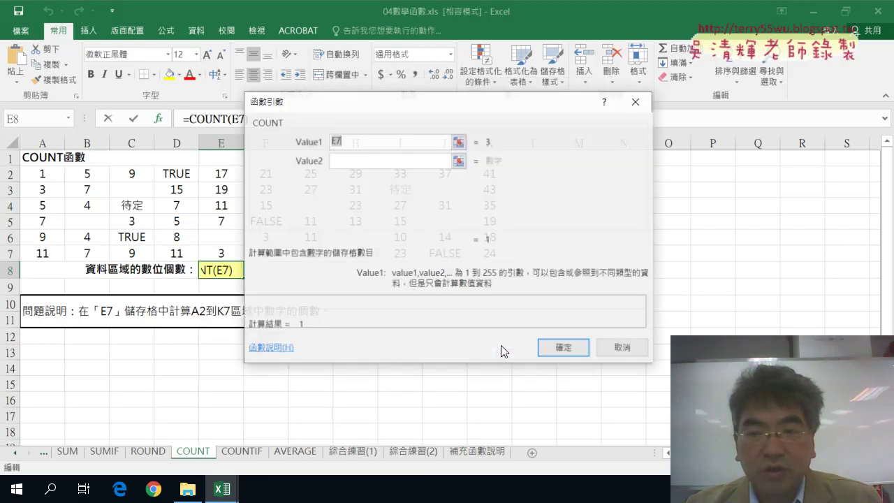
Set COUNT's Value1 argument to the data range A2:K7, outlining it on the sheet.
drag(439, 106, 574, 157)
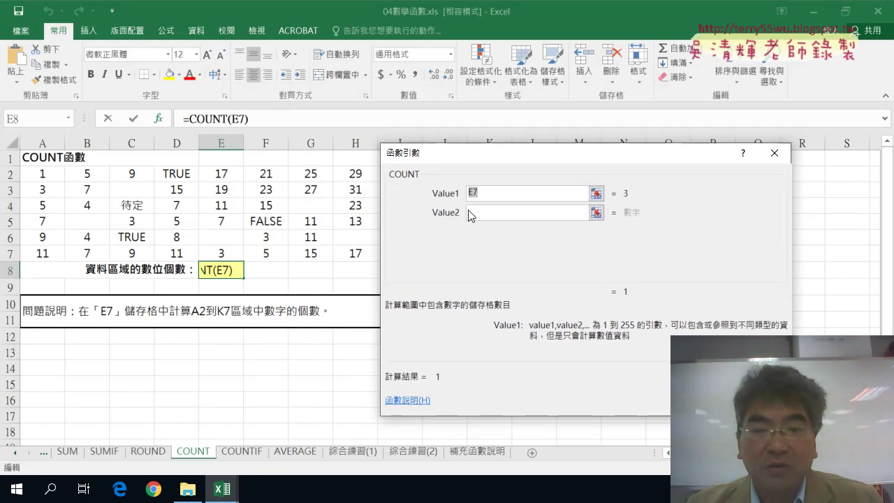
click(46, 174)
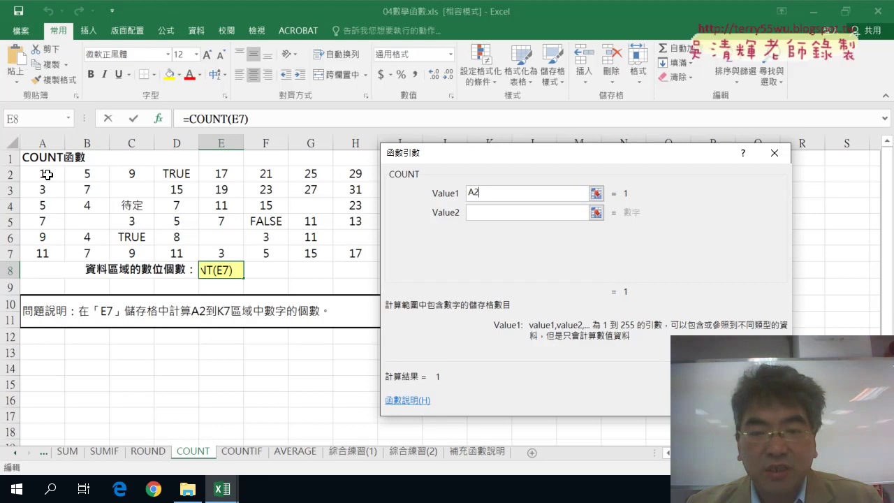
drag(46, 175, 489, 259)
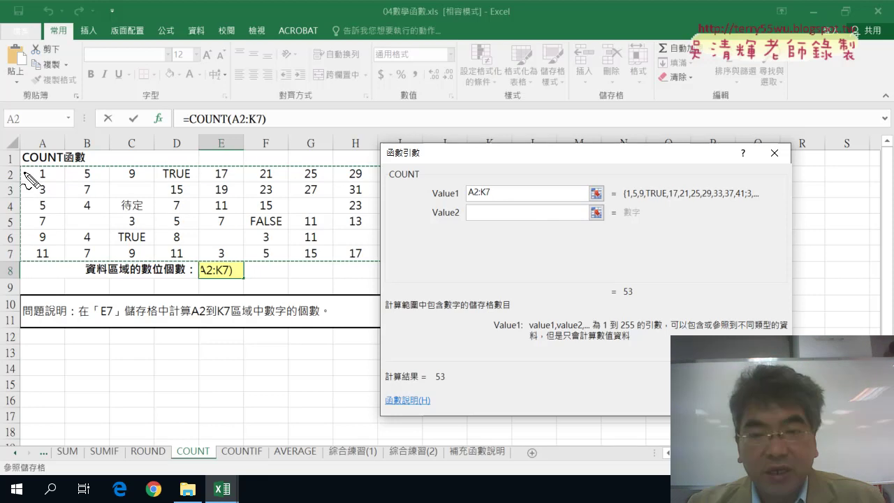
drag(26, 174, 29, 264)
mouse_move(101, 181)
mouse_down()
mouse_move(354, 208)
mouse_move(143, 259)
mouse_up()
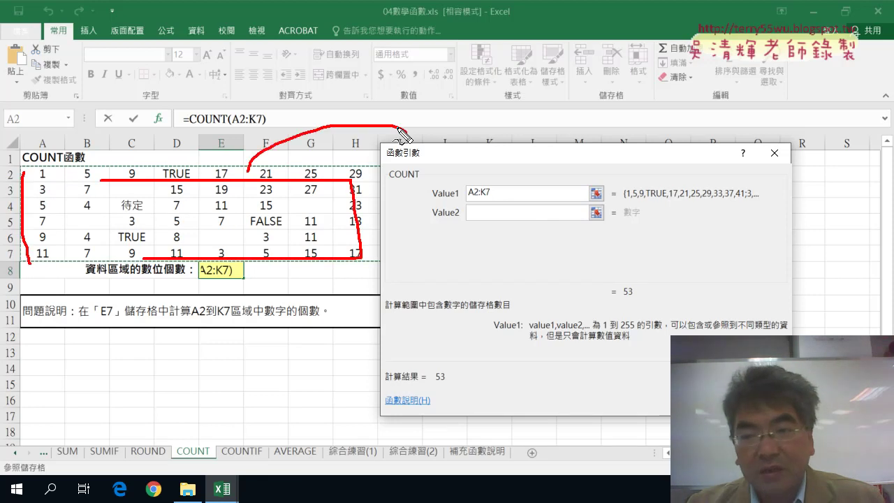
drag(247, 171, 488, 197)
Annotate how A2:K7 yields 53, then commit =COUNT(A2:K7) in E8.
drag(637, 204, 751, 198)
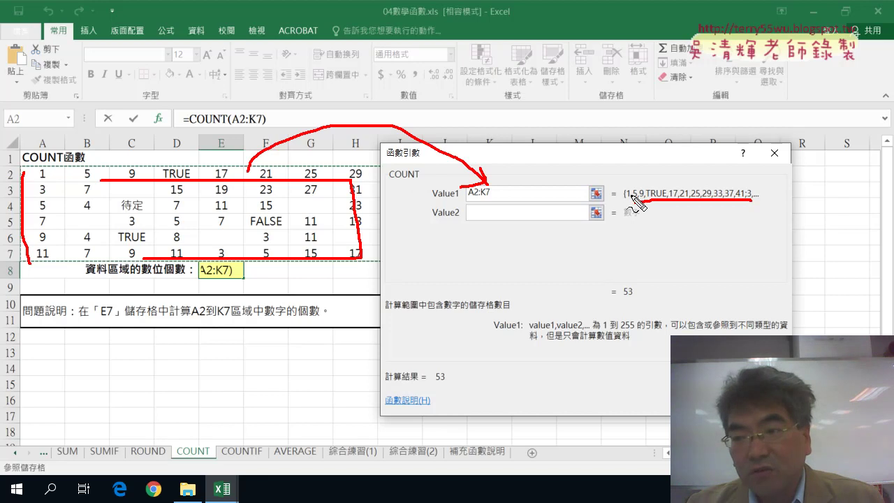
drag(622, 183, 619, 207)
drag(764, 185, 766, 205)
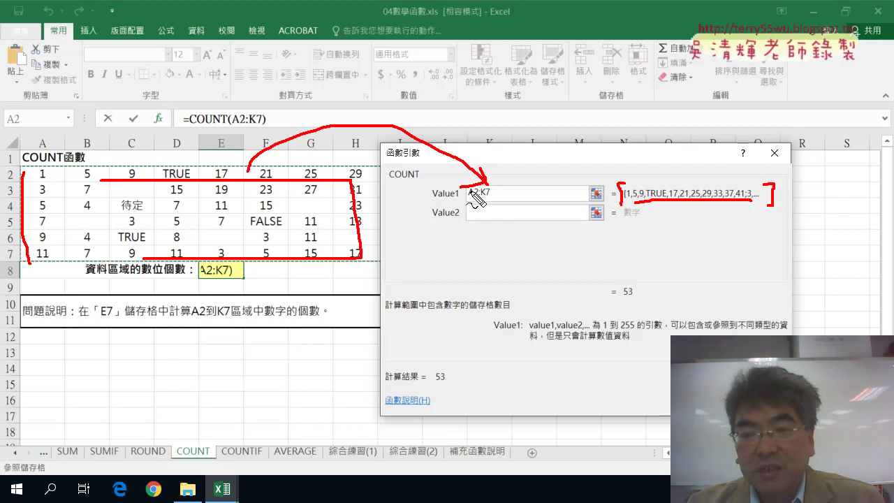
drag(470, 198, 488, 196)
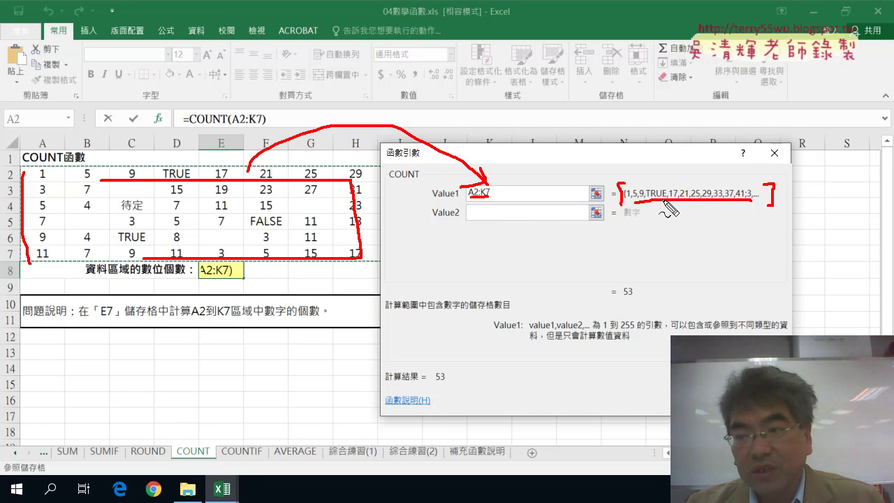
mouse_move(655, 202)
mouse_down()
mouse_move(631, 279)
mouse_move(644, 274)
mouse_move(640, 299)
mouse_move(627, 300)
mouse_up()
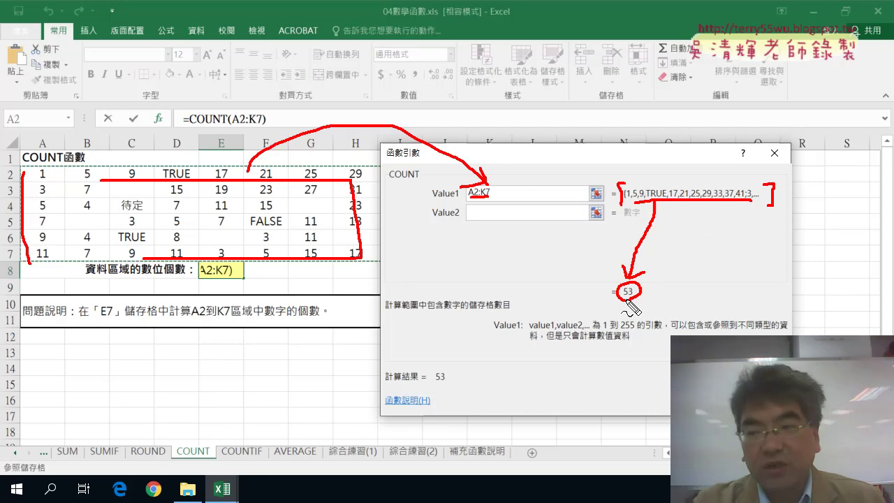
key(Escape)
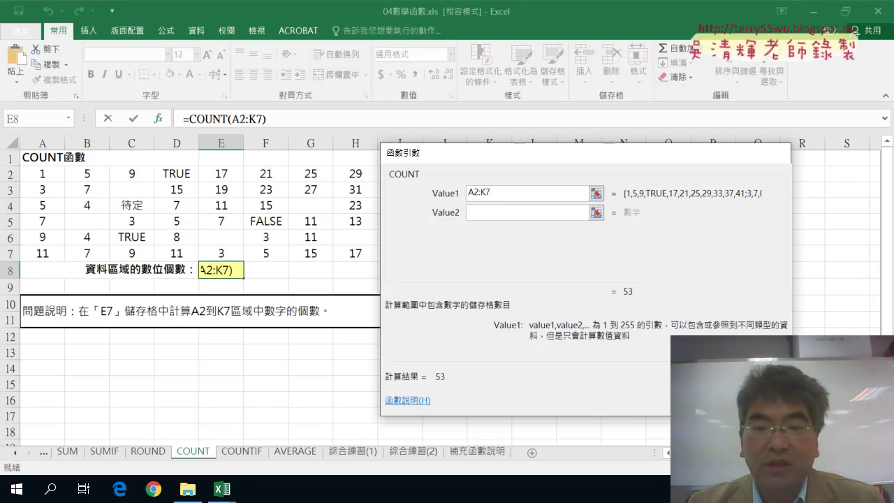
key(Return)
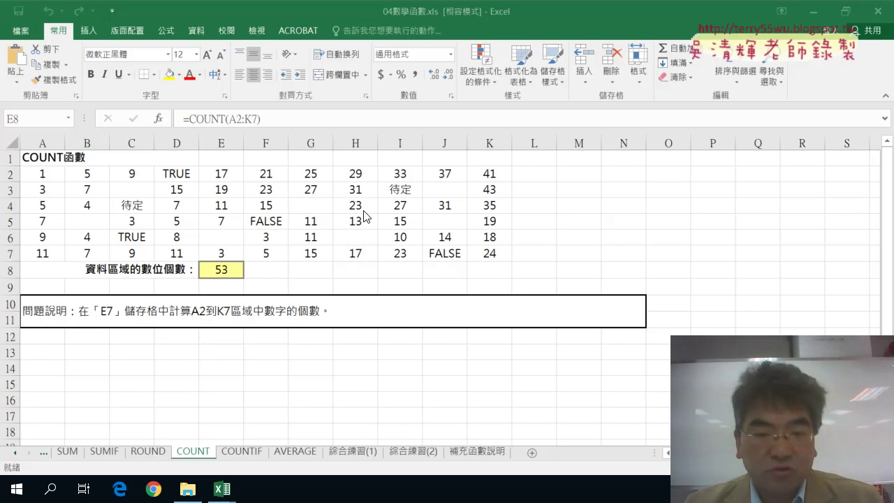
Enter =COUNTA(A2:K7) in G8 using the Statistical function list.
click(310, 269)
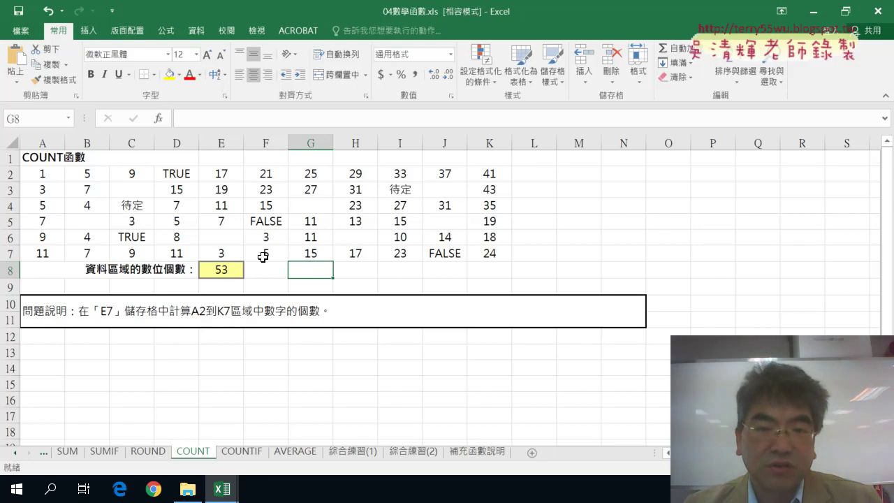
click(158, 118)
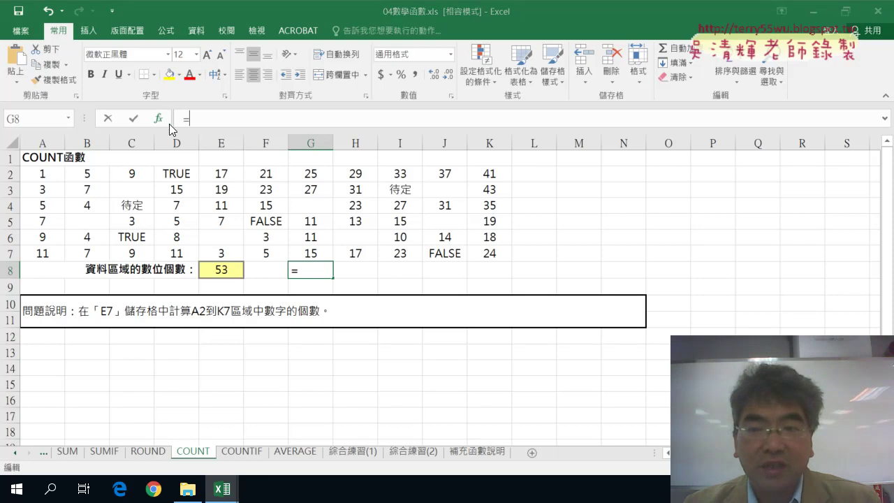
drag(515, 151, 354, 97)
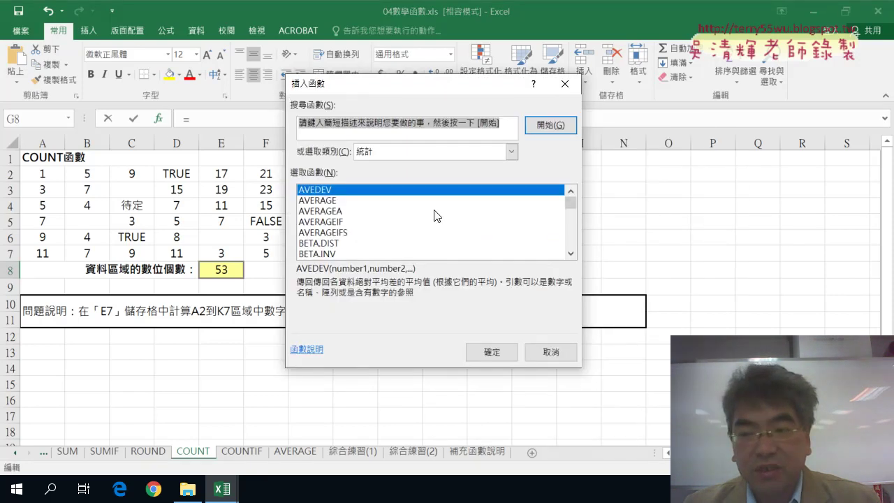
click(571, 254)
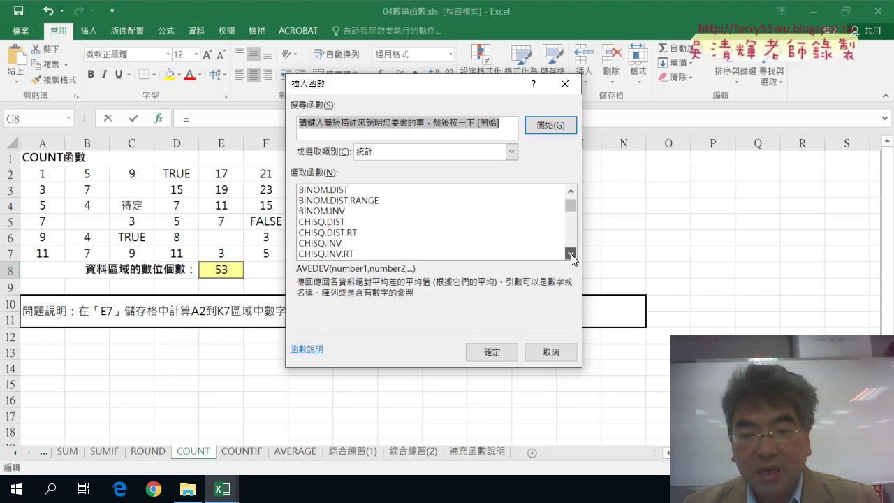
click(571, 253)
click(571, 254)
double_click(382, 244)
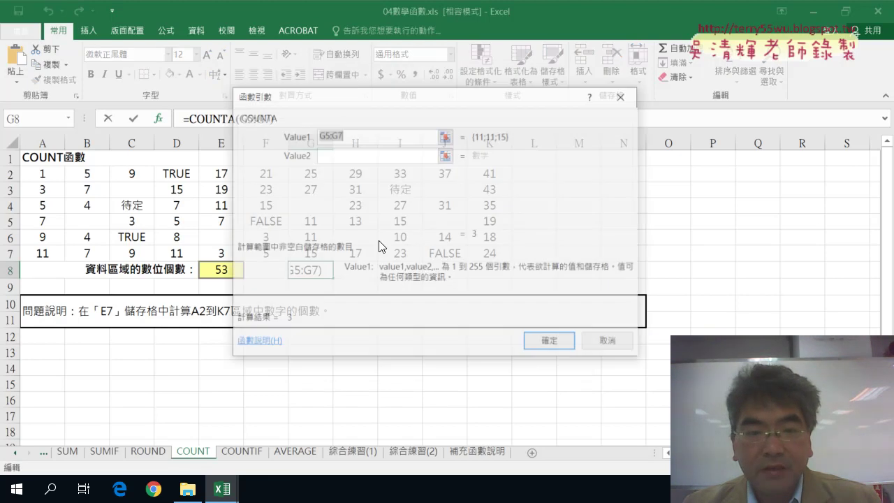
mouse_move(56, 172)
mouse_down()
mouse_move(522, 262)
mouse_move(502, 258)
mouse_up()
click(536, 340)
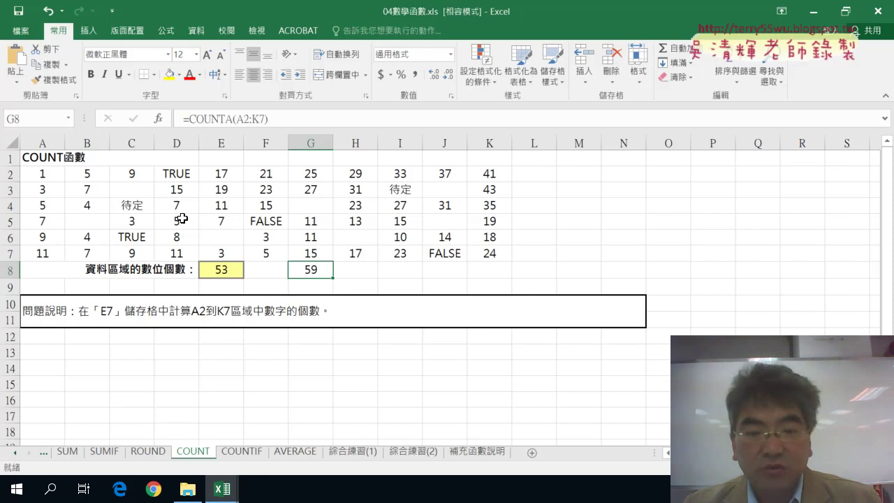
Compare COUNTA's 59 with COUNT's 53, inspecting the values in C2 and D2.
click(228, 267)
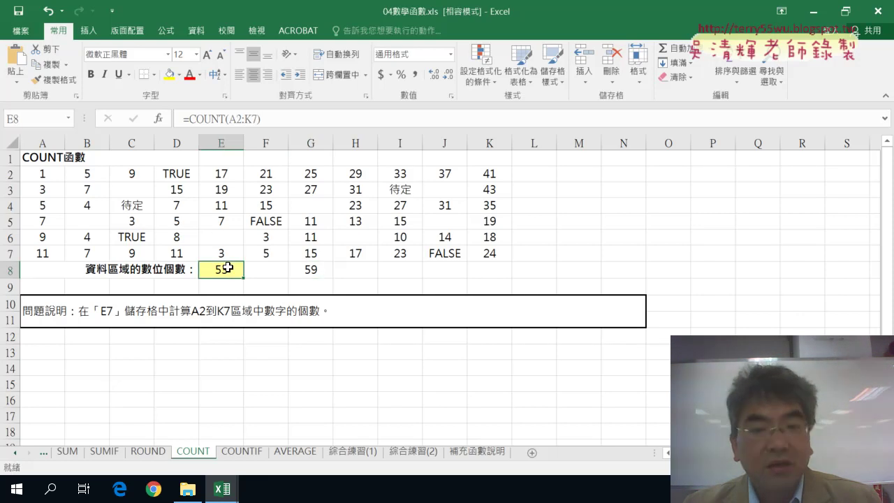
click(320, 272)
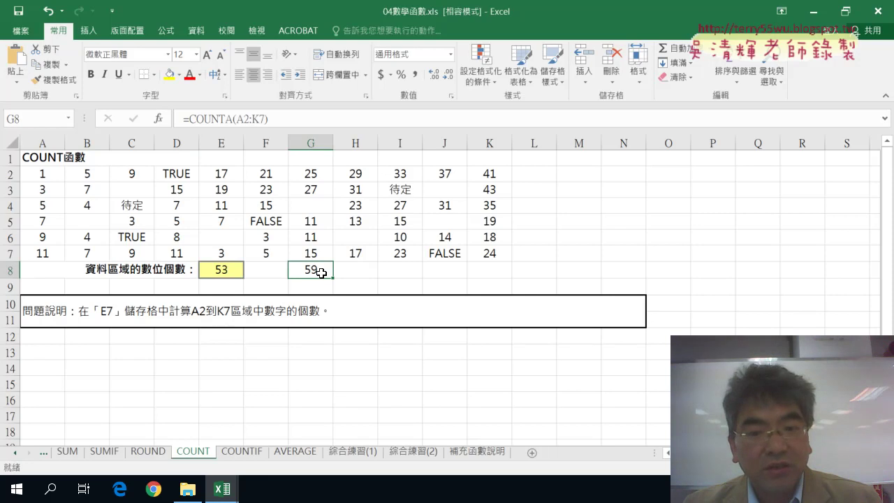
click(138, 174)
click(175, 178)
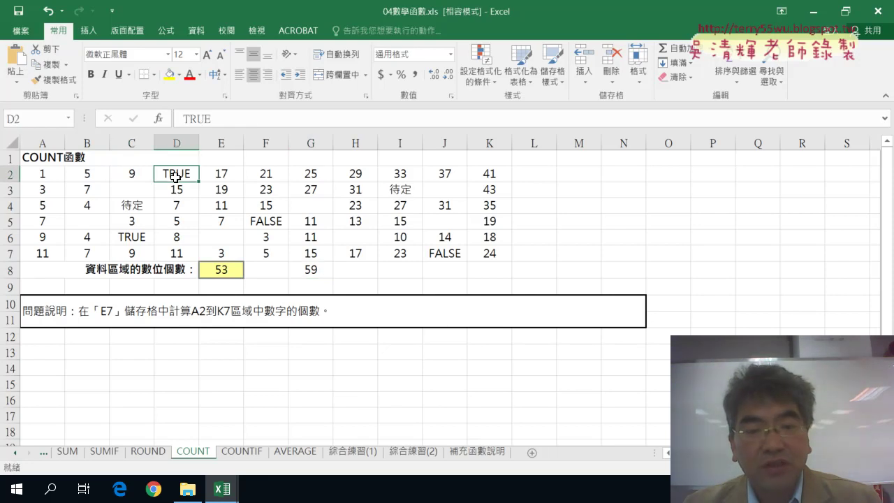
click(317, 270)
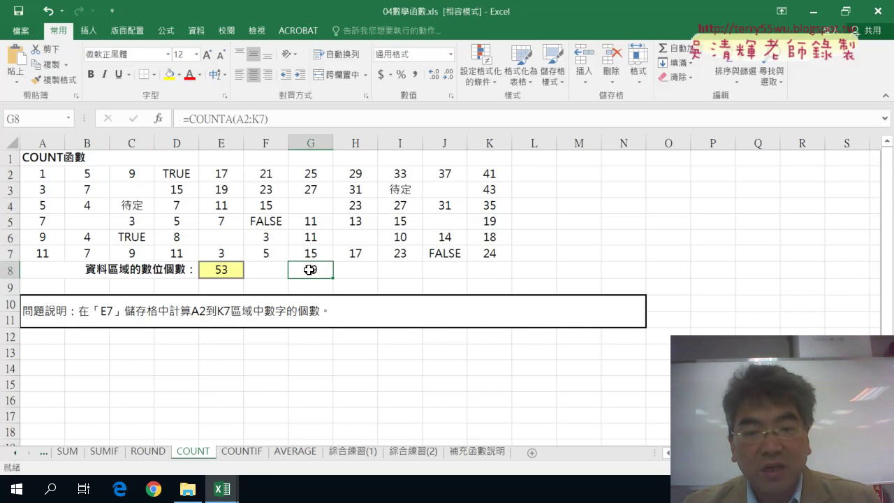
click(227, 269)
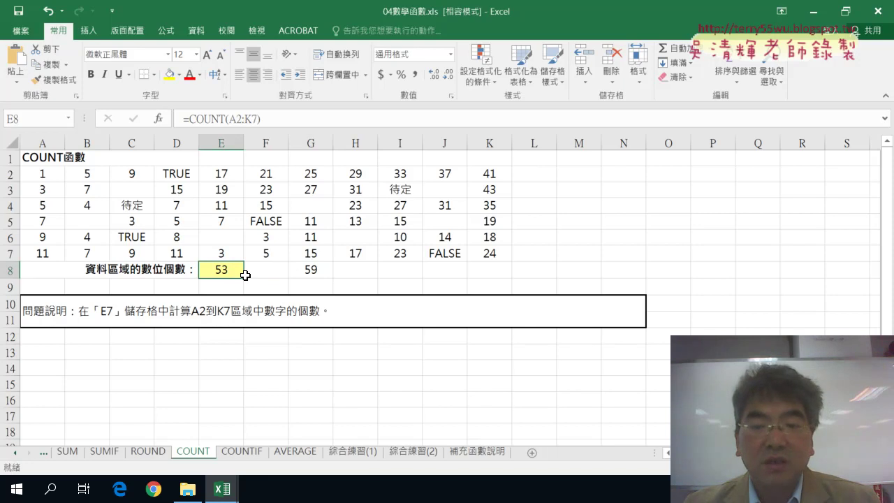
click(393, 271)
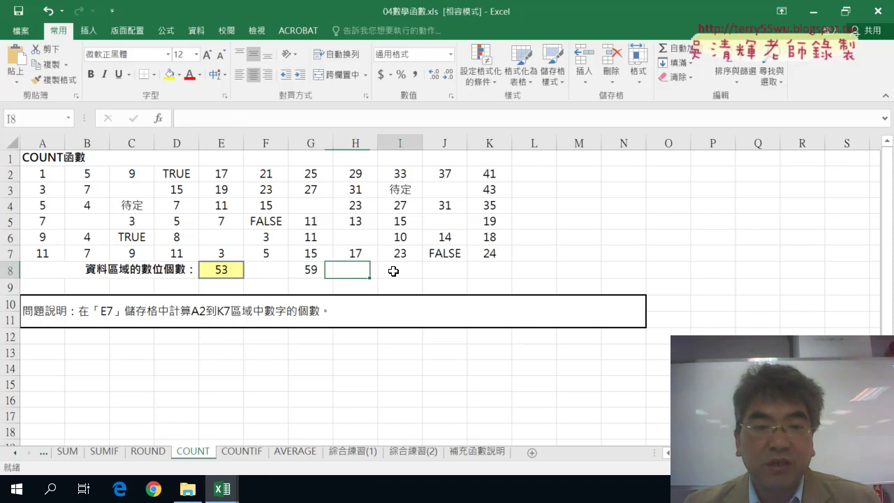
Insert =COUNTBLANK(A2:K7) in I8 from the Statistical list, returning 7 empty cells.
click(159, 118)
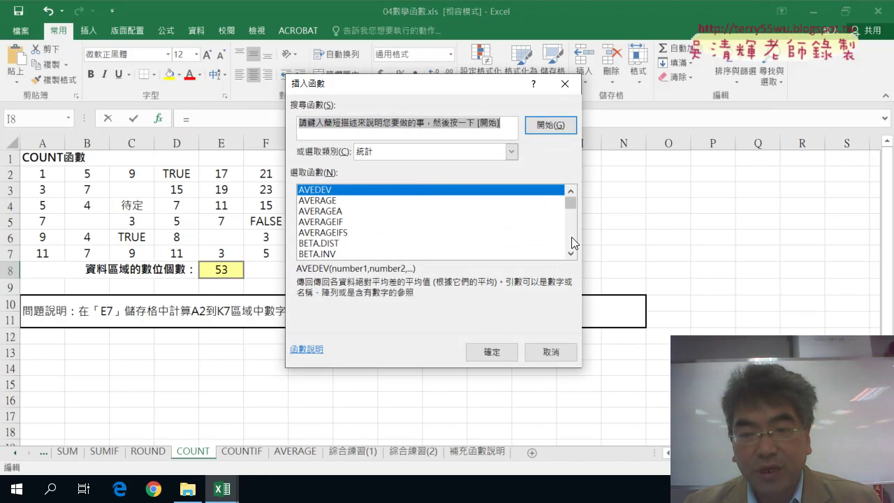
scroll(573, 237, down, 2)
scroll(572, 241, down, 2)
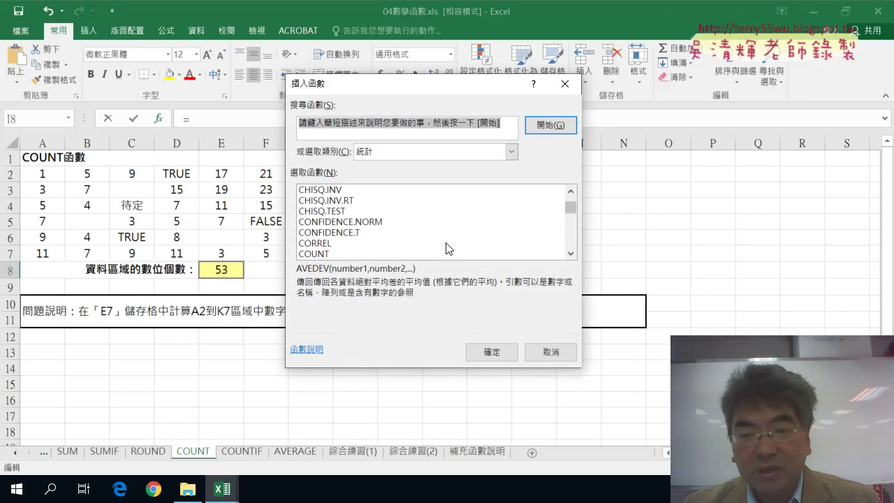
click(572, 254)
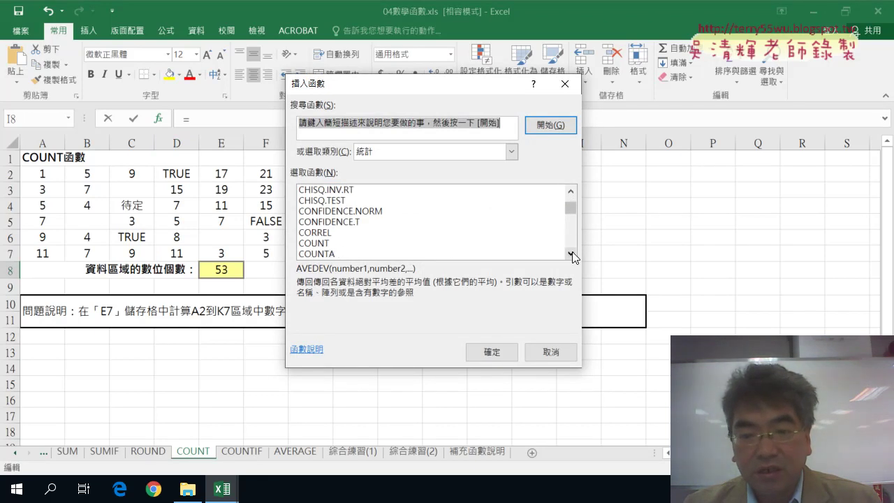
click(572, 254)
click(571, 254)
click(385, 244)
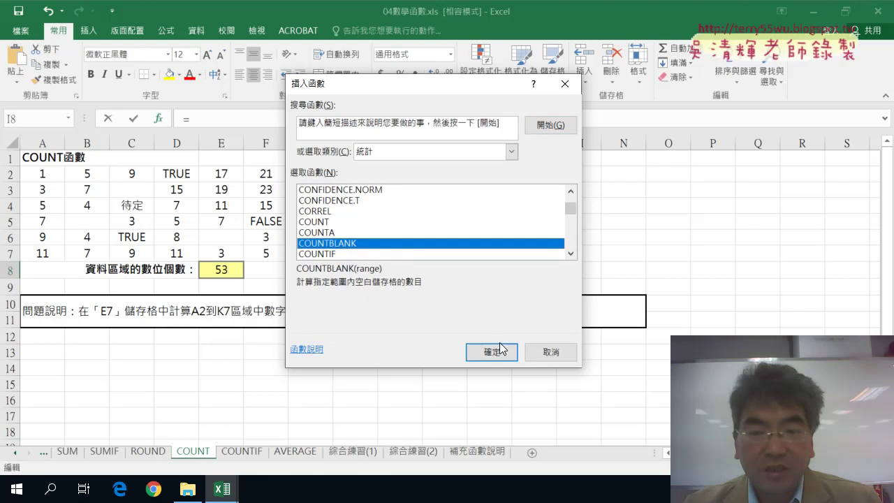
click(501, 349)
mouse_move(56, 178)
mouse_down()
mouse_move(353, 248)
mouse_move(485, 250)
mouse_up()
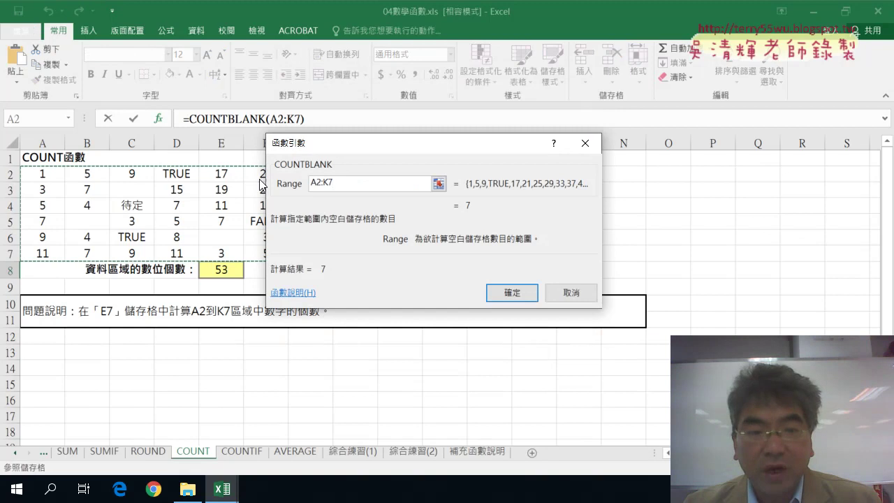
click(515, 294)
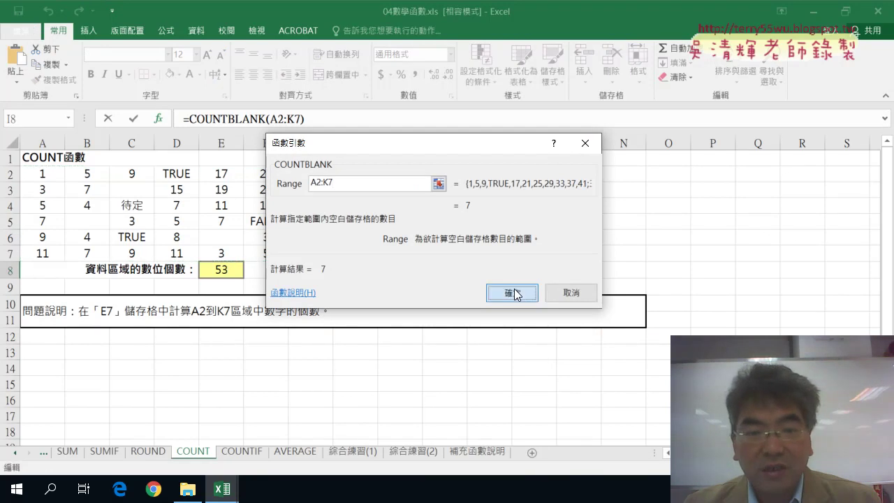
click(516, 294)
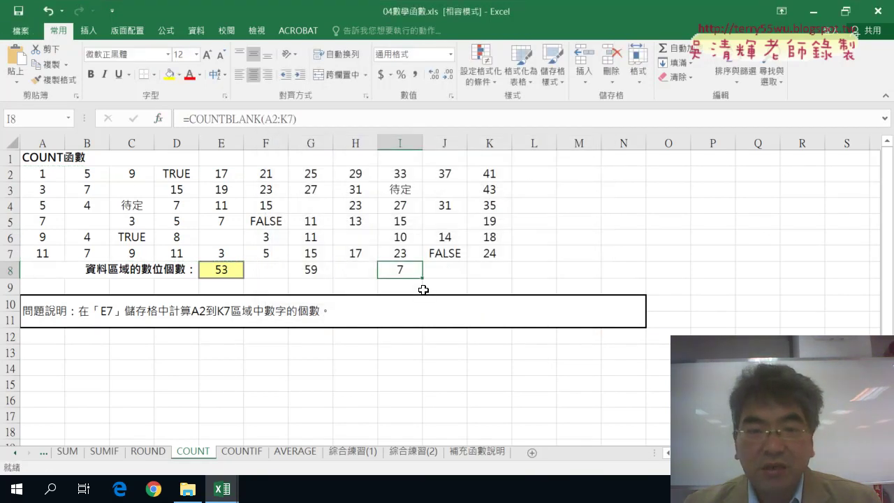
Insert COUNTIF into K8 from the Statistical list, leaving Range and Criteria empty.
click(482, 270)
click(158, 119)
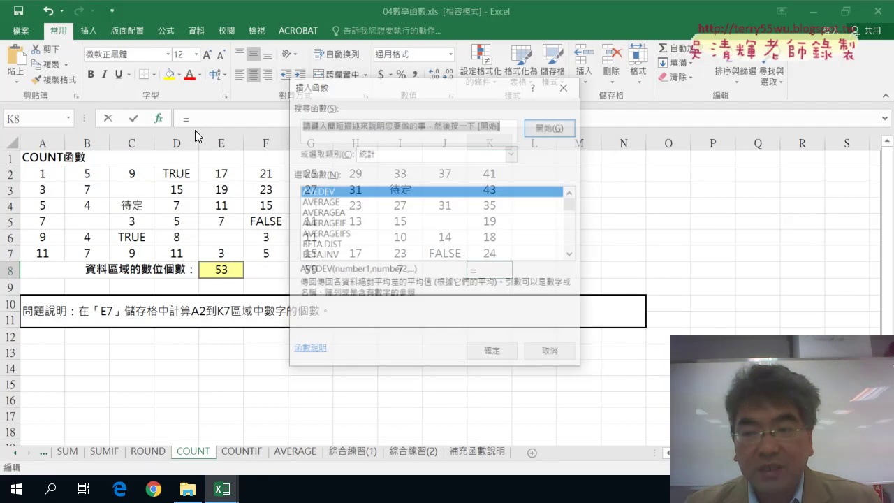
scroll(562, 234, down, 3)
scroll(571, 236, down, 3)
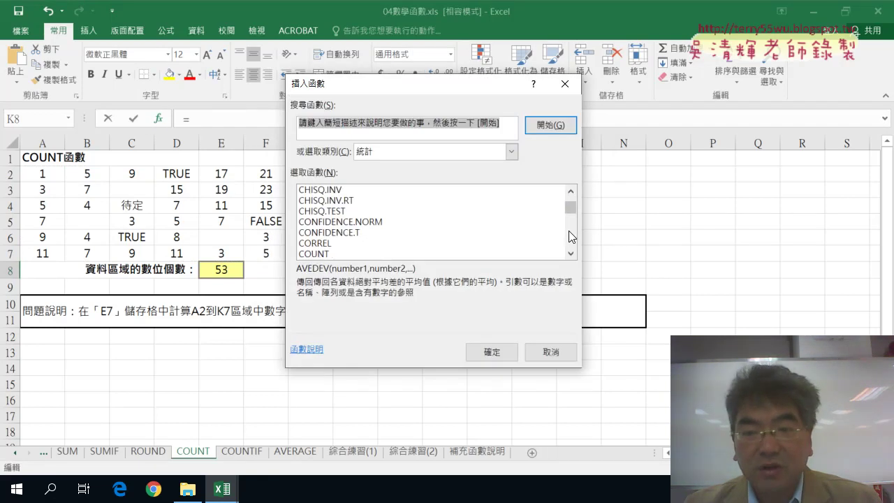
scroll(572, 251, down, 2)
scroll(573, 251, down, 3)
scroll(572, 251, down, 1)
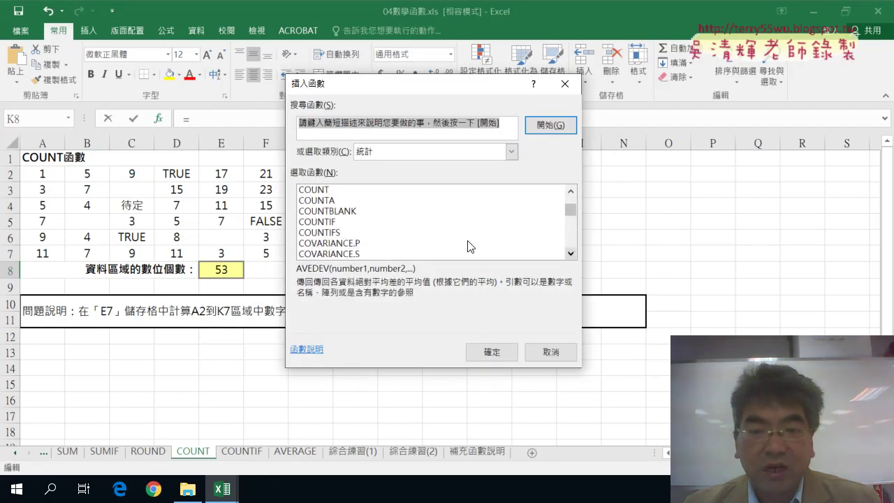
click(349, 224)
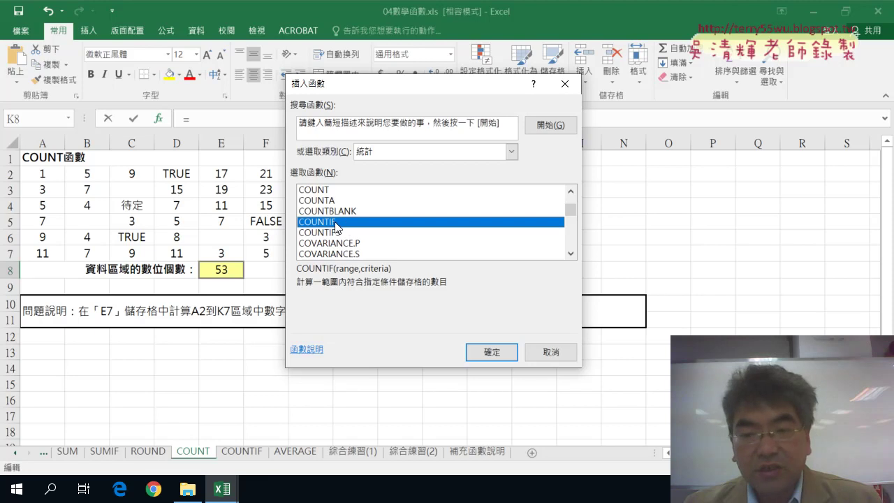
click(481, 353)
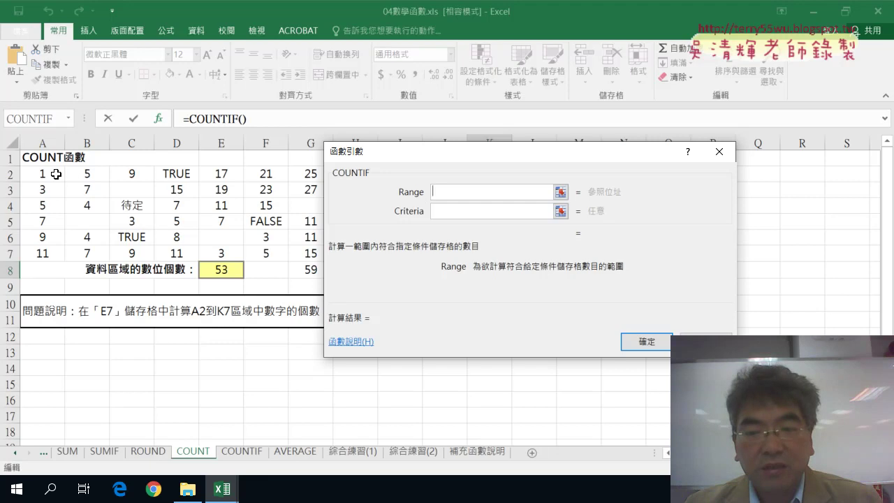
Complete K8's COUNTIF with range A2:K7 and criteria >30, returning 7.
drag(56, 174, 490, 255)
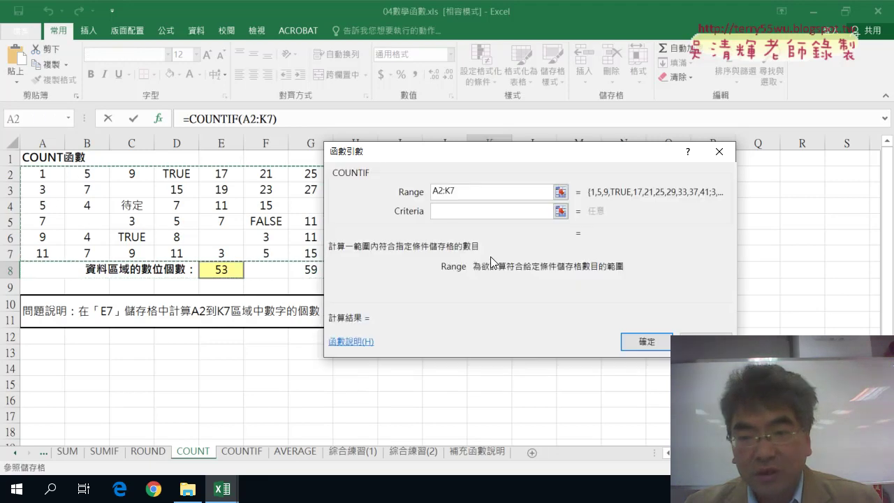
drag(464, 191, 432, 190)
mouse_move(53, 174)
mouse_down()
mouse_move(55, 192)
mouse_move(489, 268)
mouse_up()
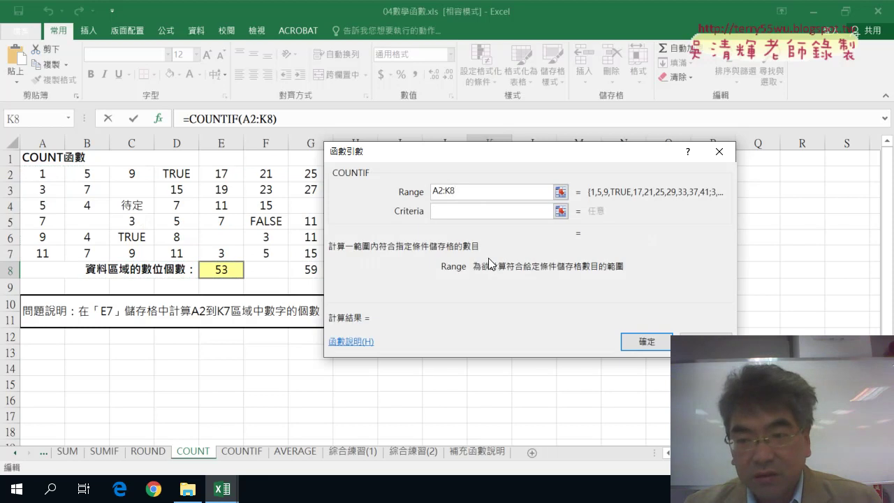
key(BackSpace)
text(7)
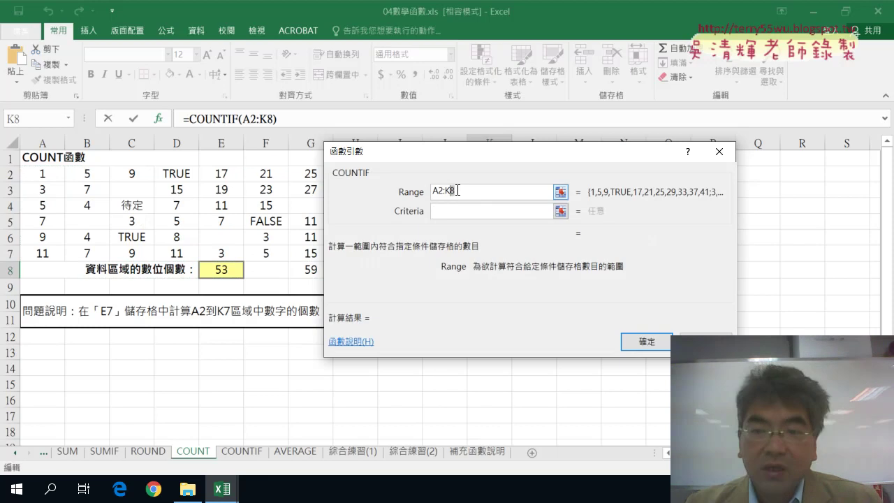
click(465, 211)
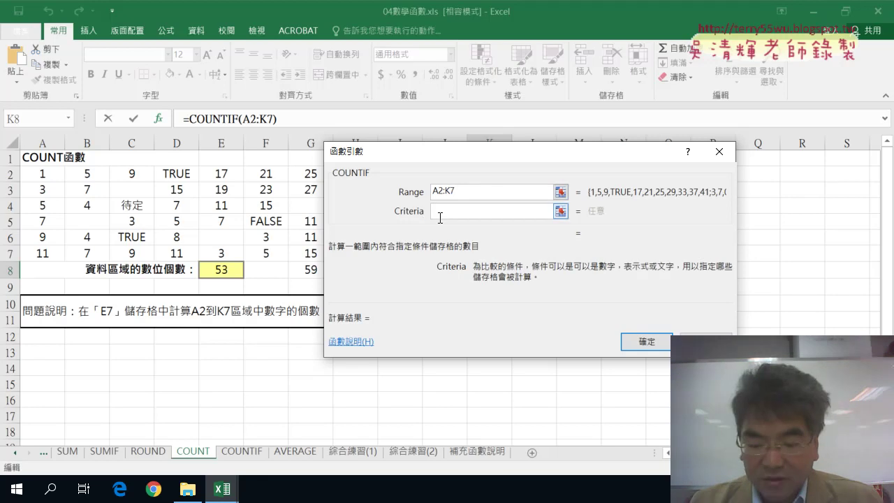
text(>)
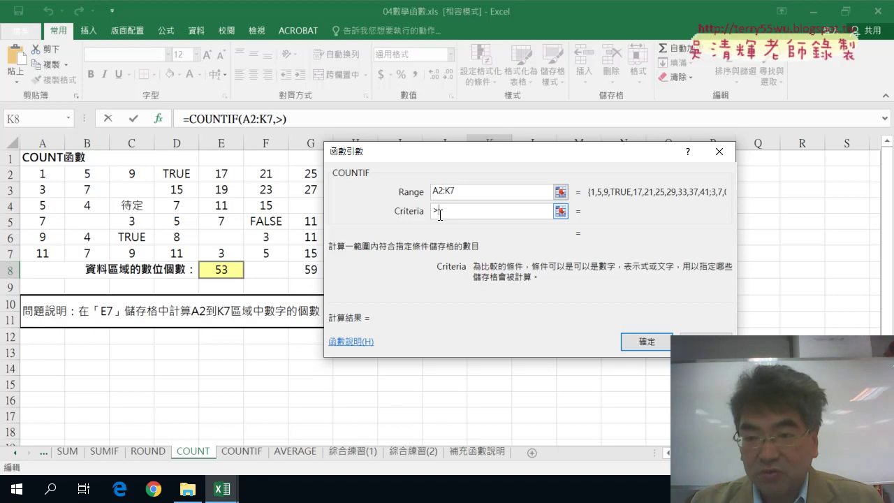
text(30)
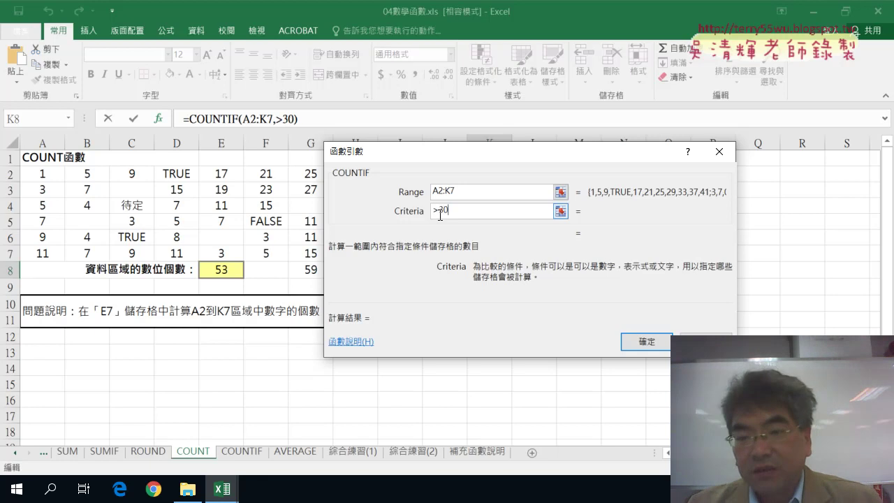
click(475, 192)
click(434, 212)
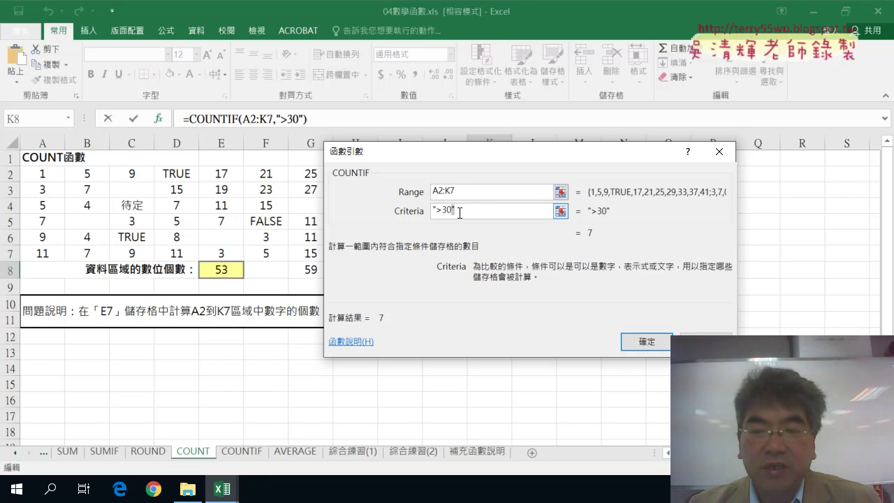
drag(439, 211, 451, 211)
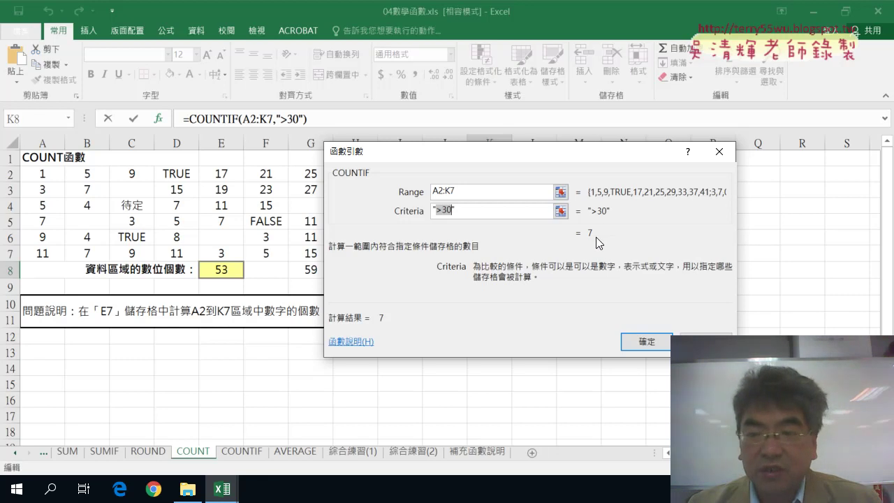
click(640, 342)
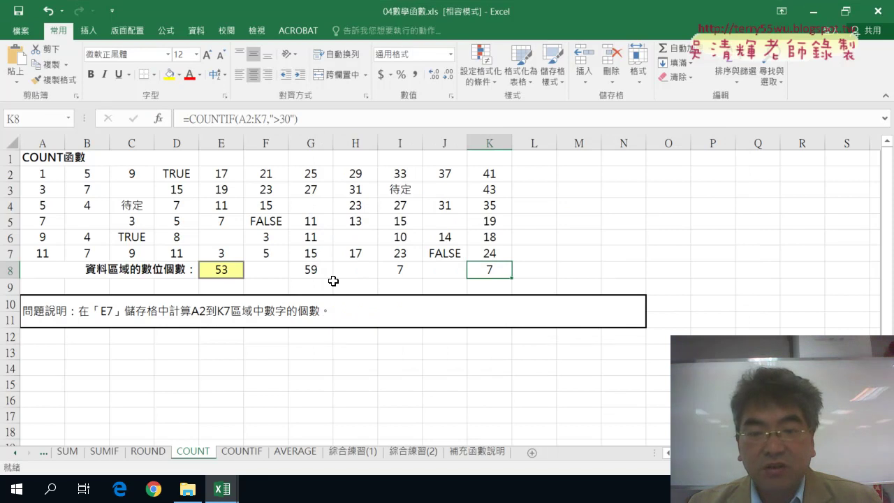
Select the row 8 results E8:K8, then switch to the COUNTIF lottery example workbook.
drag(216, 268, 472, 270)
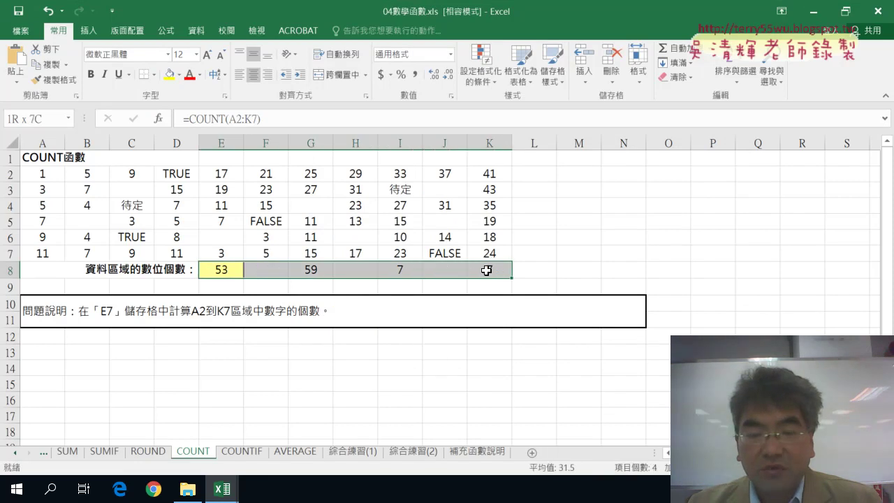
click(225, 492)
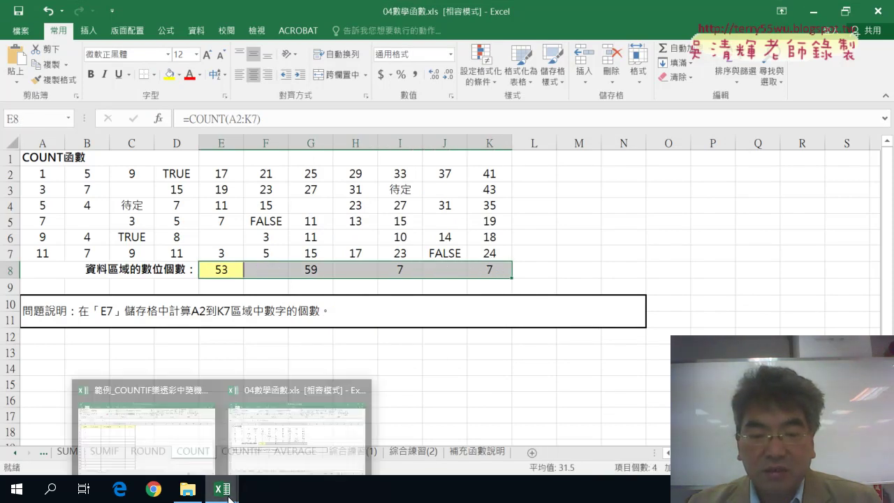
click(168, 451)
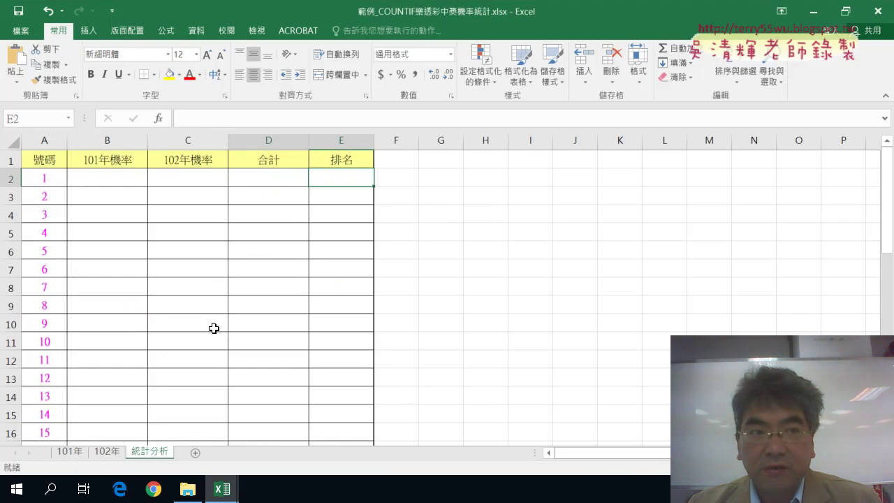
click(101, 175)
click(44, 179)
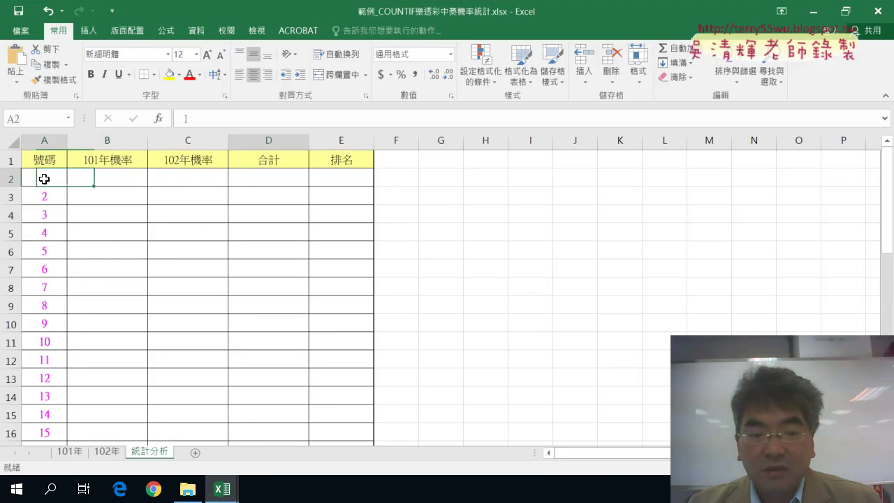
Inspect the 101年 drawn numbers D2:J9 and the 統計分析 odds cells B2 and C2.
click(66, 452)
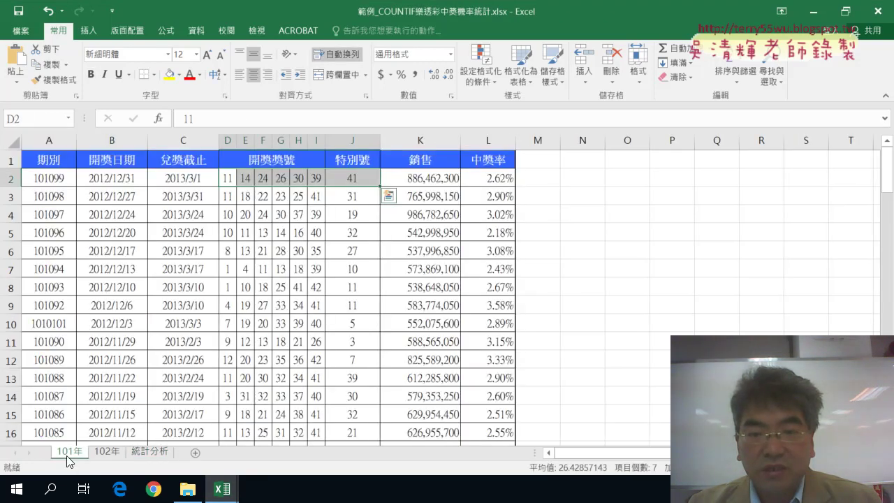
drag(228, 177, 347, 306)
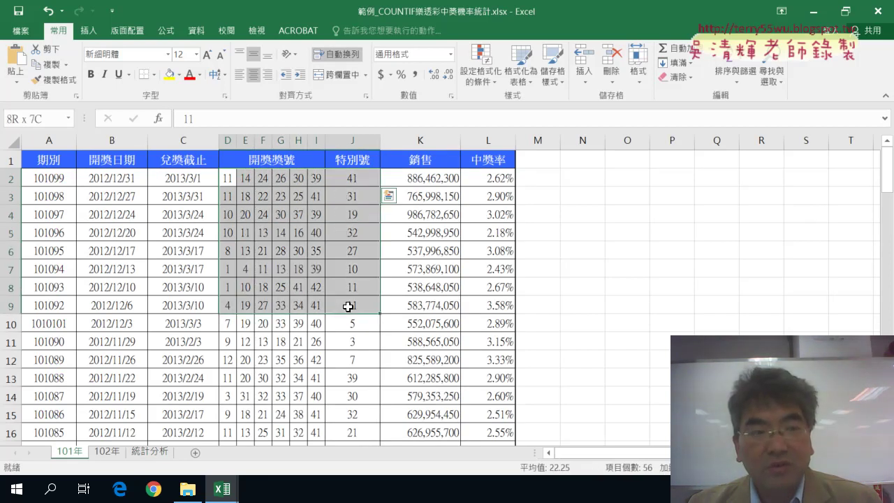
click(148, 452)
click(113, 176)
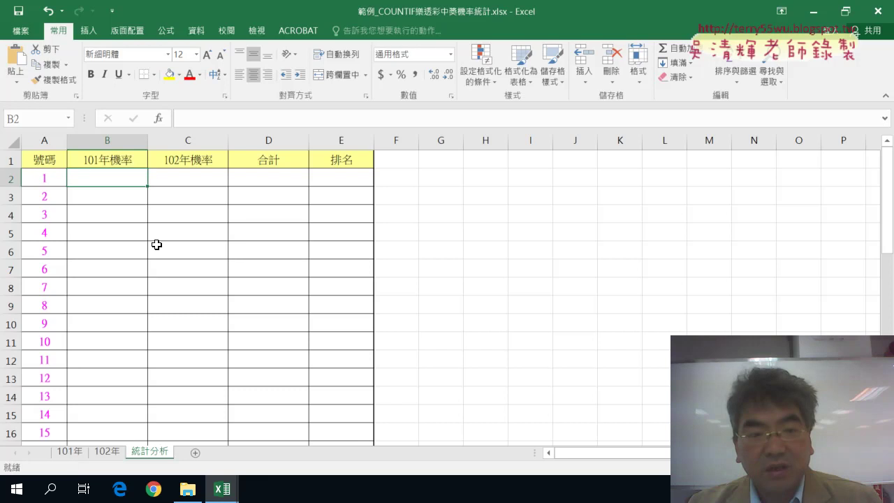
click(182, 179)
Check 統計分析 numbers in A2 and A3, return to 101年, and bring up the 04數學函數 folder.
click(94, 182)
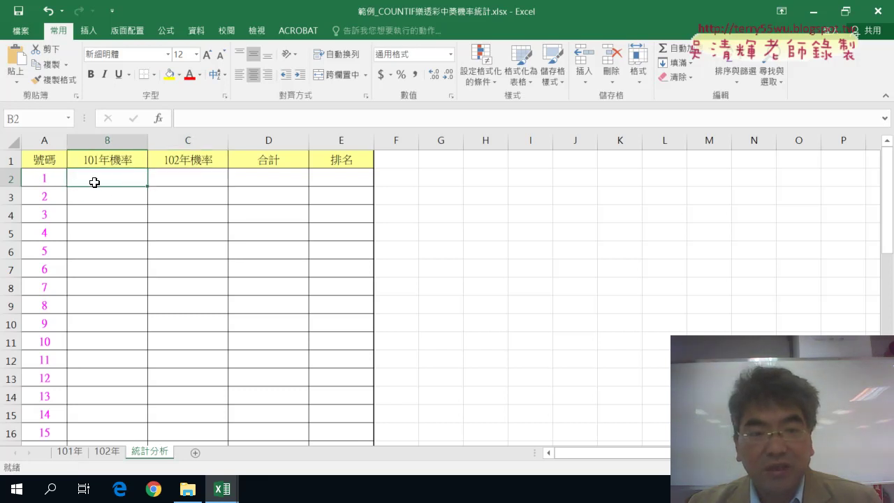
click(49, 178)
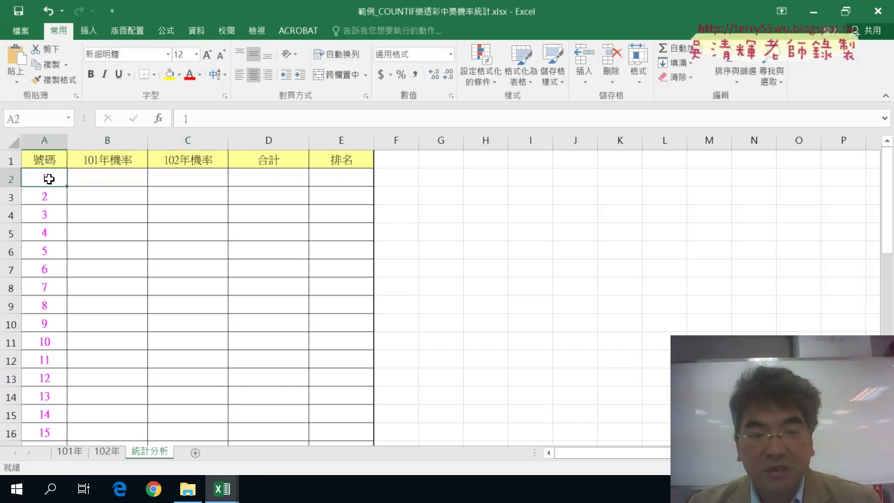
click(48, 196)
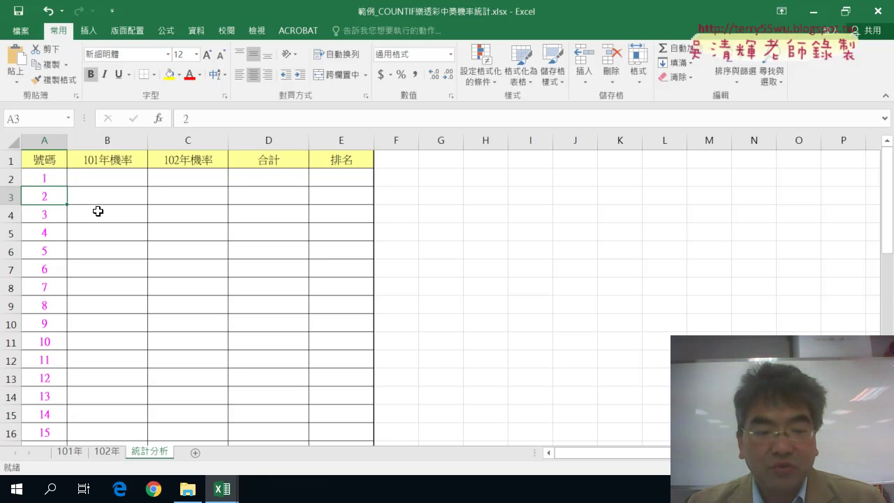
click(104, 177)
click(70, 452)
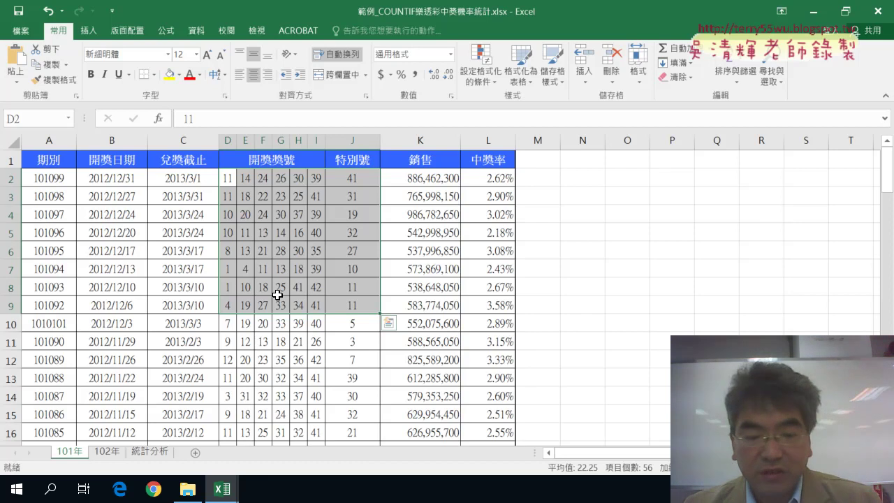
click(187, 489)
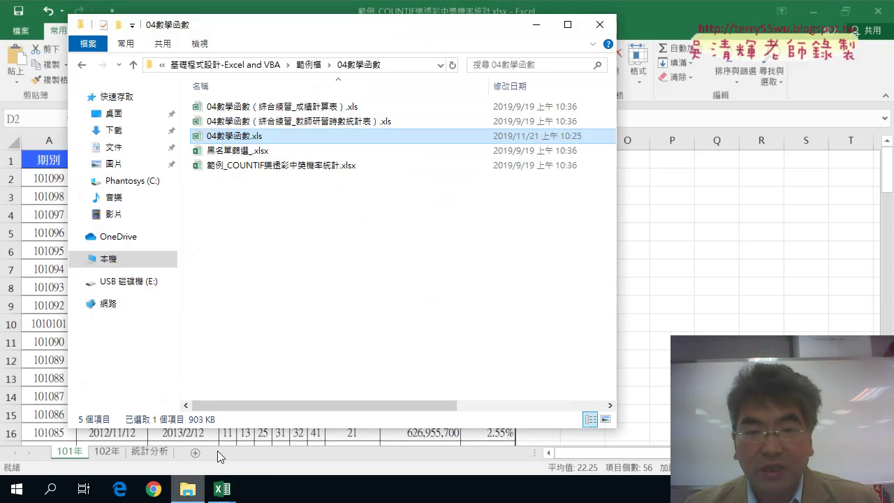
Select the 範例_COUNTIF file in the 04數學函數 folder, then clear the selection.
click(259, 167)
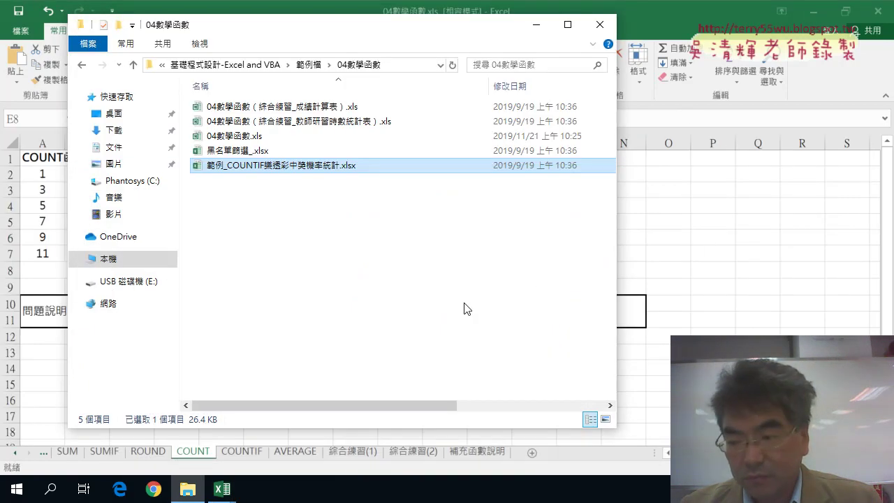
click(466, 308)
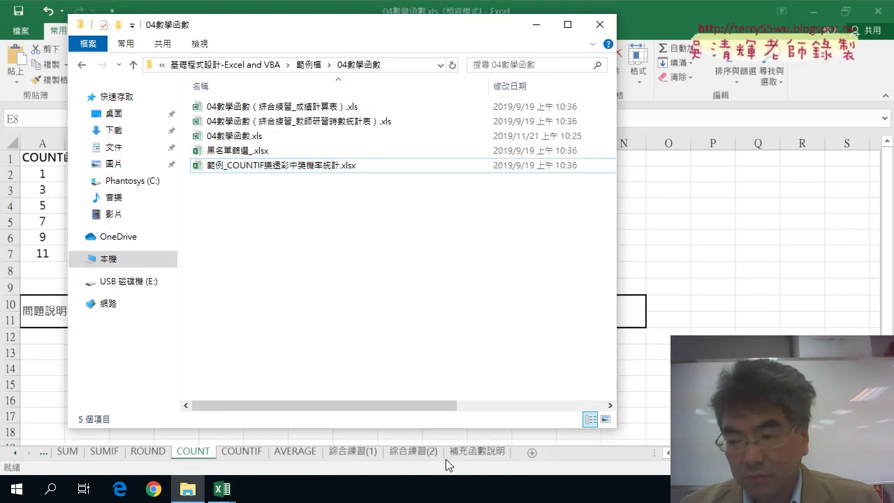